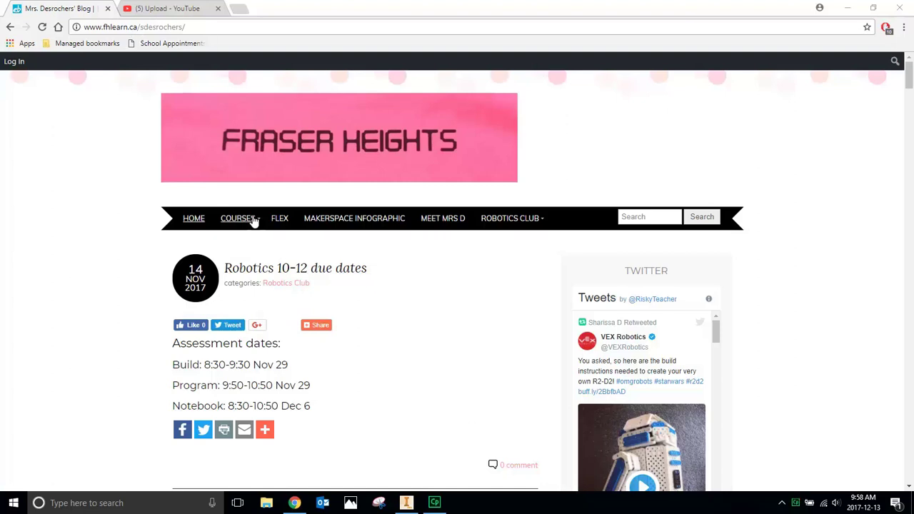
- Open the blog's Drafting/CAD/CNC page and scroll to the VEX Claw Assembly video and Drive link
mouse_move(251, 222)
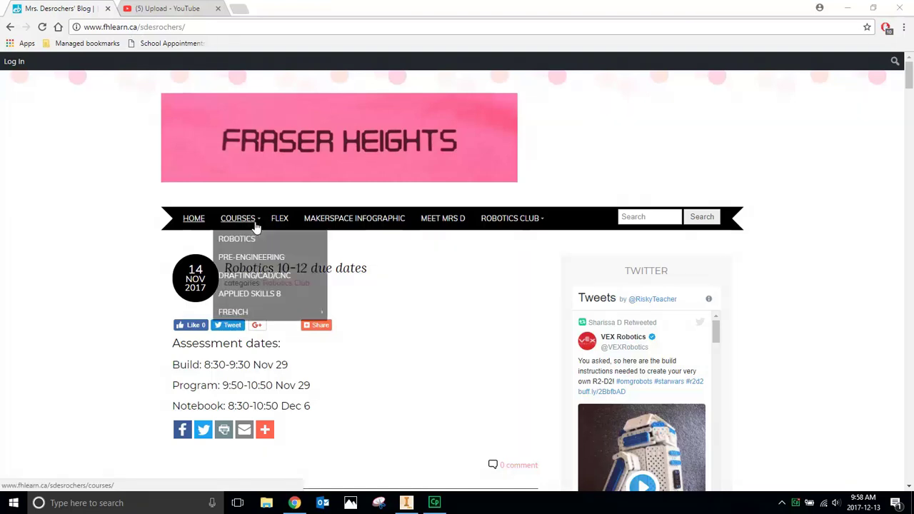
click(253, 279)
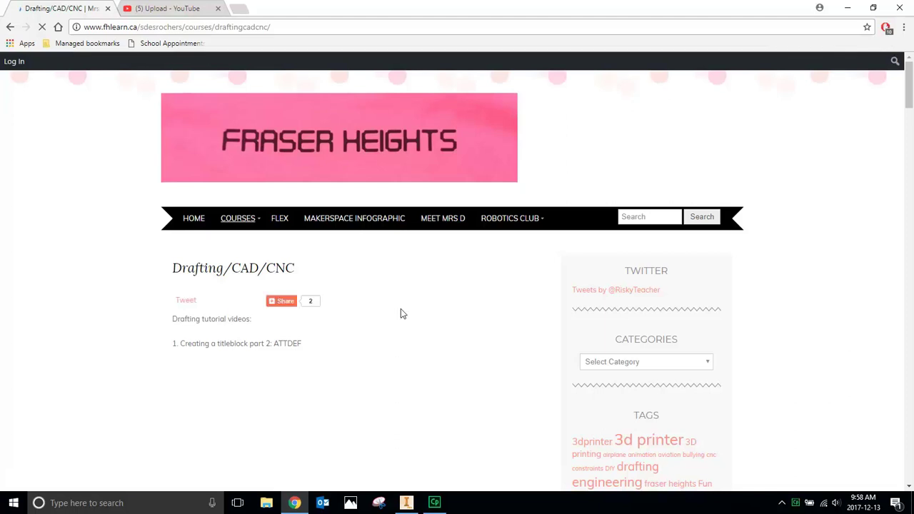
scroll(400, 315, down, 1)
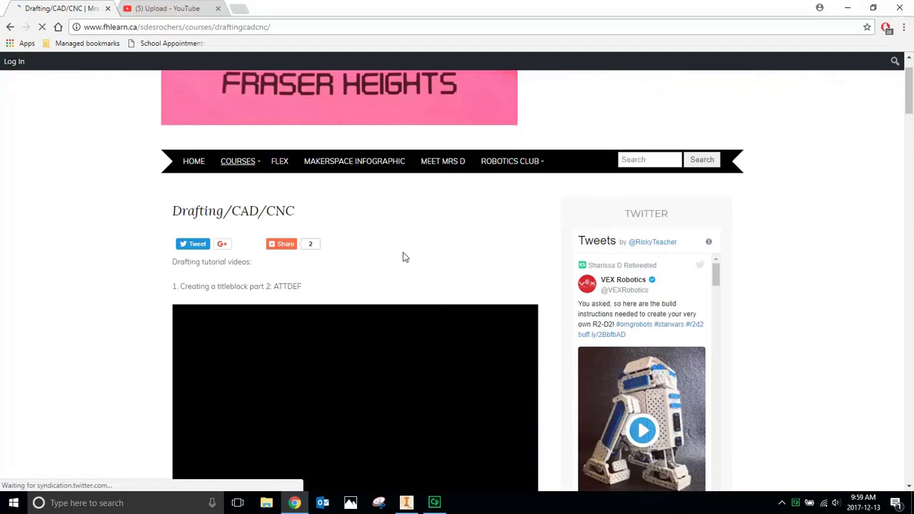
scroll(404, 256, down, 5)
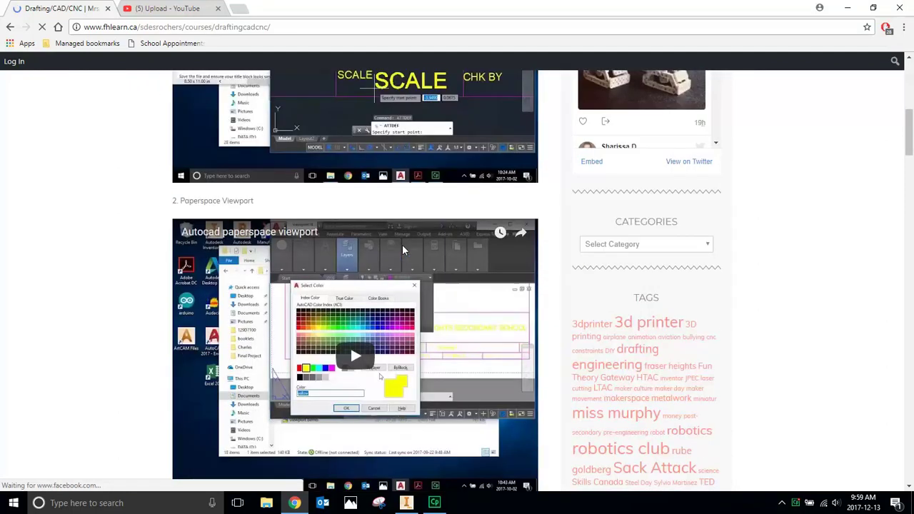
scroll(403, 251, down, 20)
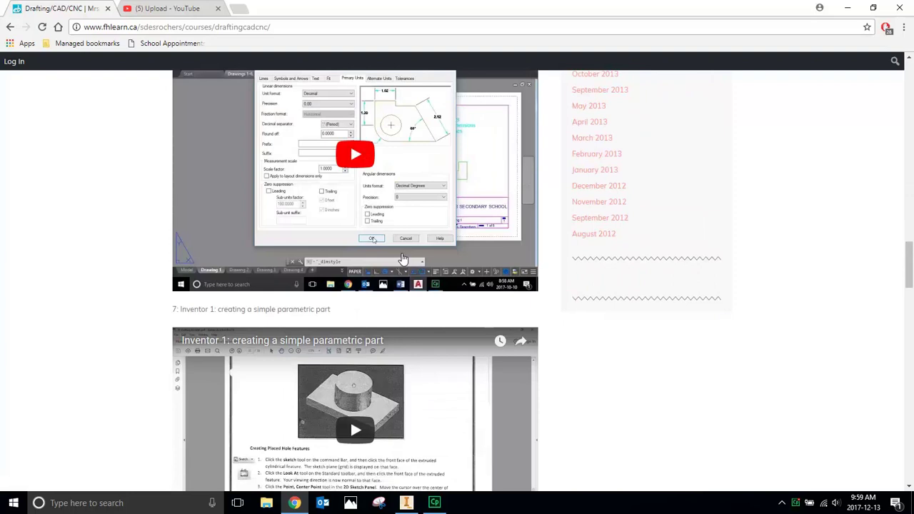
scroll(403, 258, down, 15)
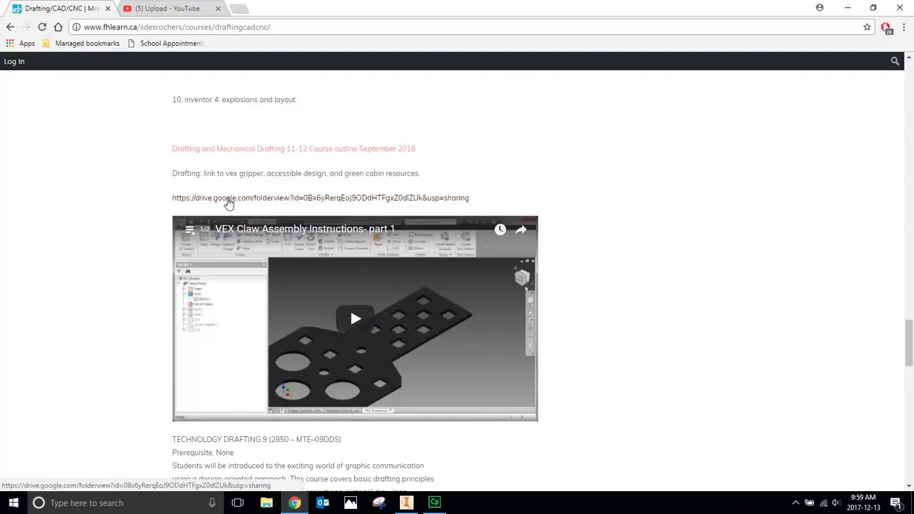
scroll(667, 214, down, 1)
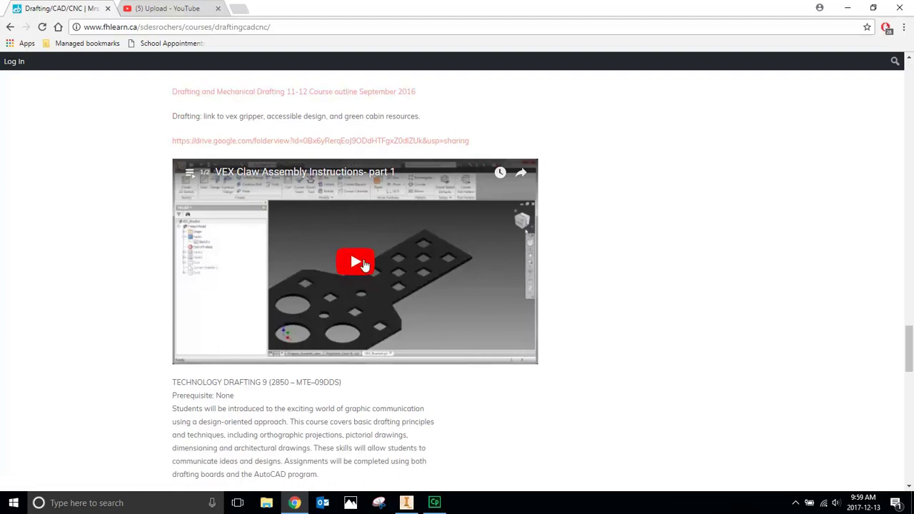
- Open the robot gripper Drive folder with the VEX videos and zip, then switch to File Explorer
click(321, 141)
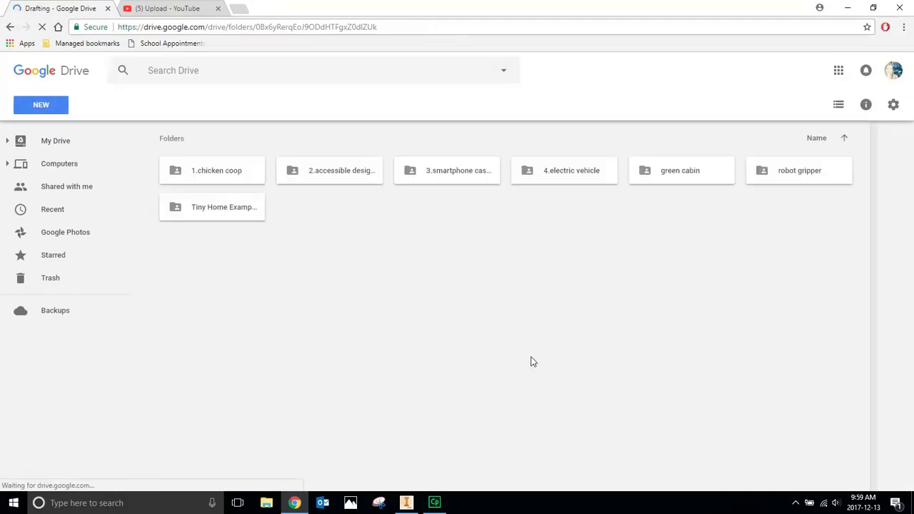
double_click(796, 172)
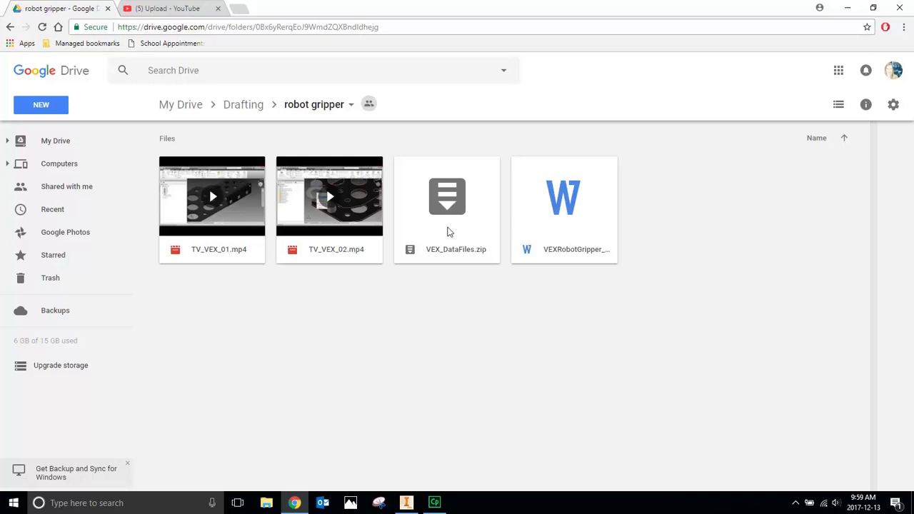
click(266, 503)
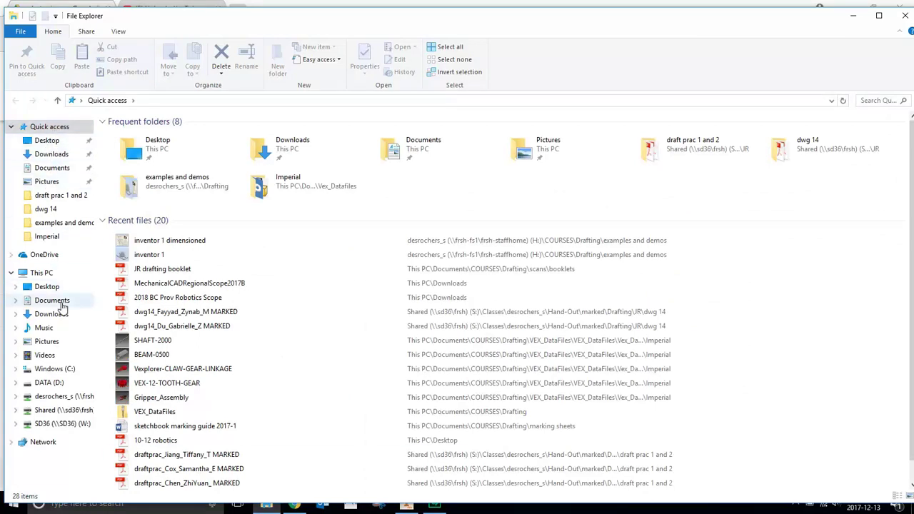
- Browse Documents > COURSES > Drafting > VEX_DataFiles down to the Imperial folder
click(53, 169)
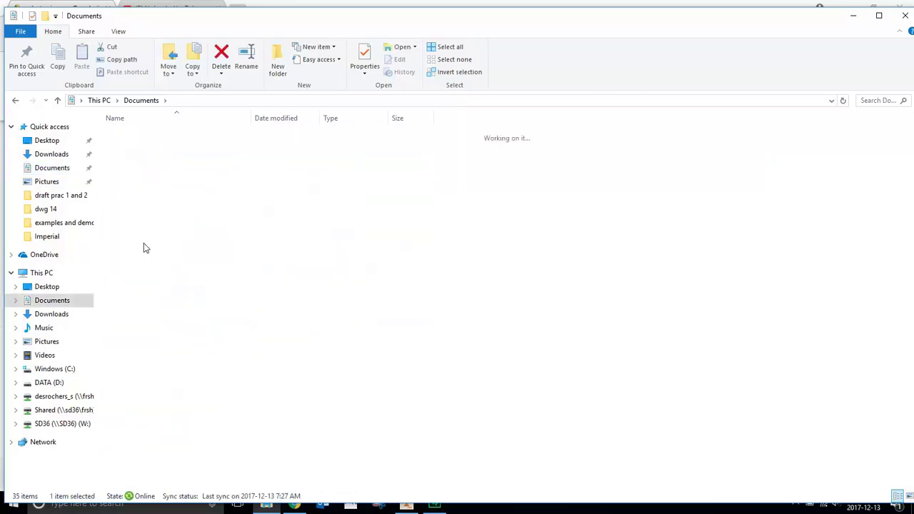
double_click(143, 248)
double_click(142, 180)
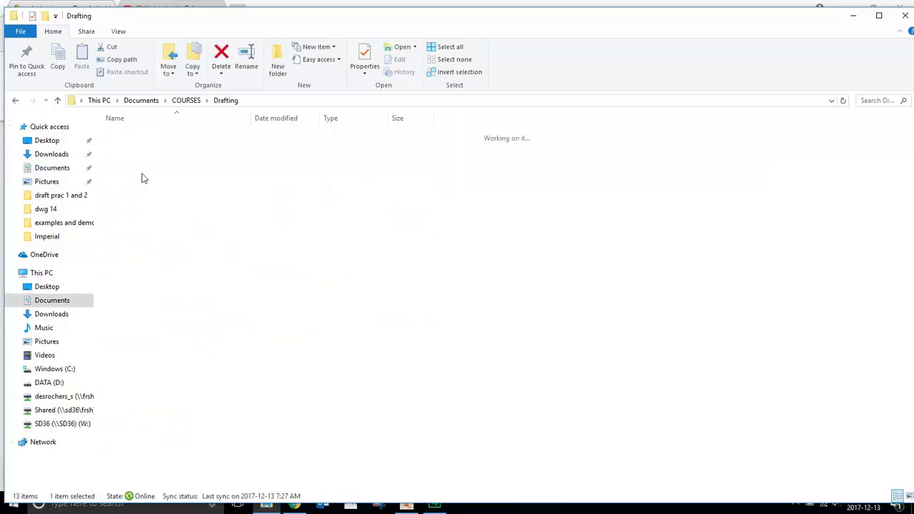
double_click(149, 219)
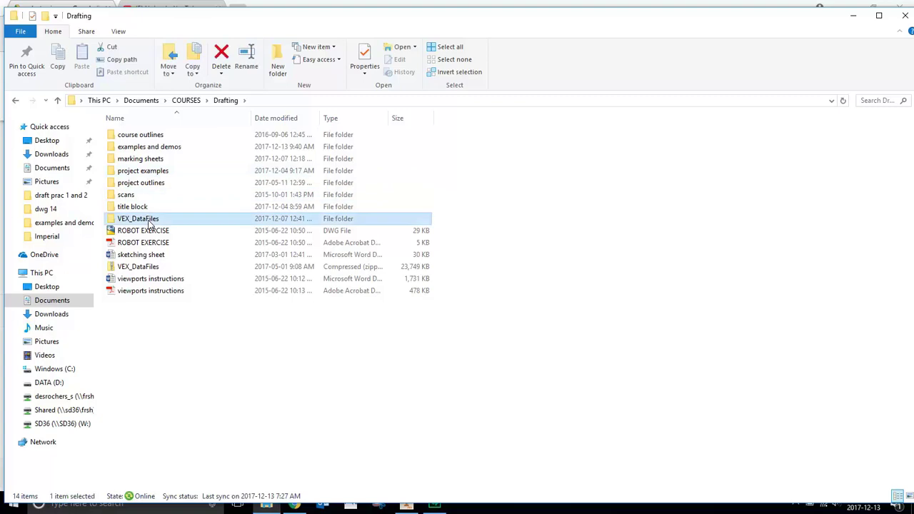
click(151, 136)
double_click(150, 135)
double_click(149, 135)
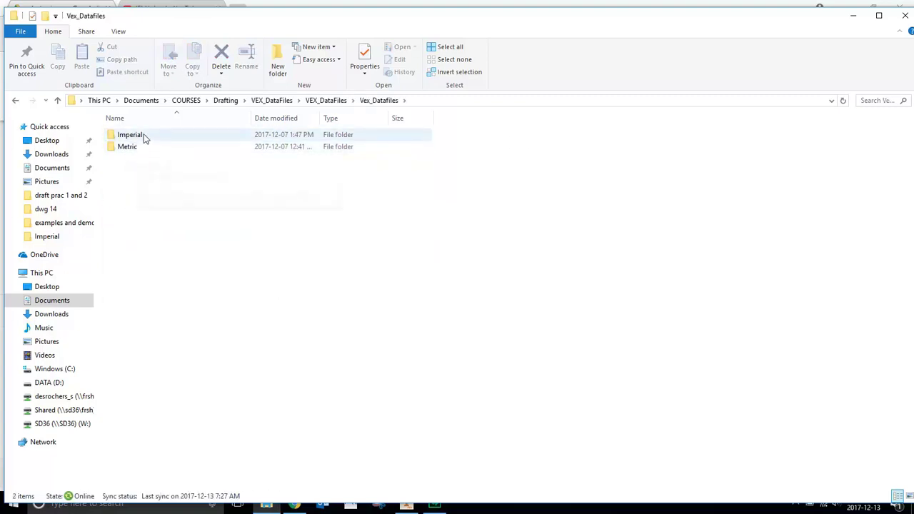
double_click(143, 137)
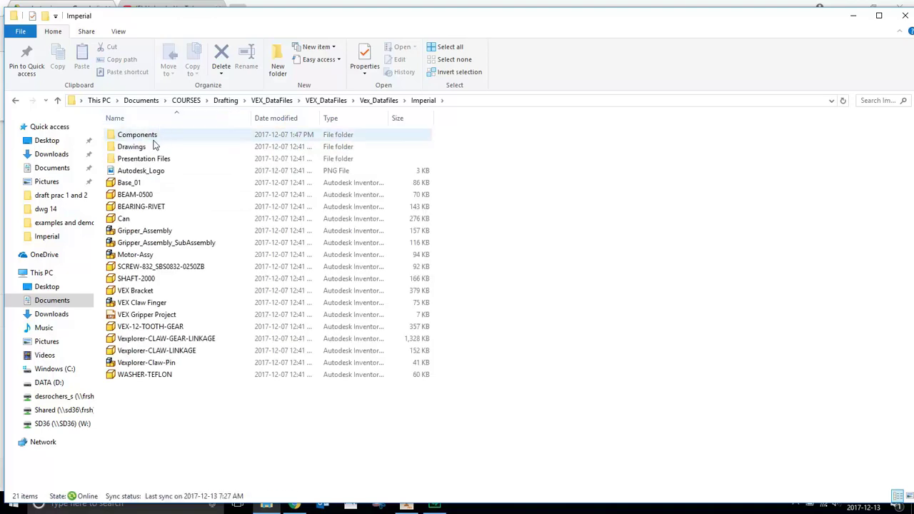
- Look into Components, return to Imperial, and open Gripper_Assembly.iam in Inventor
click(150, 138)
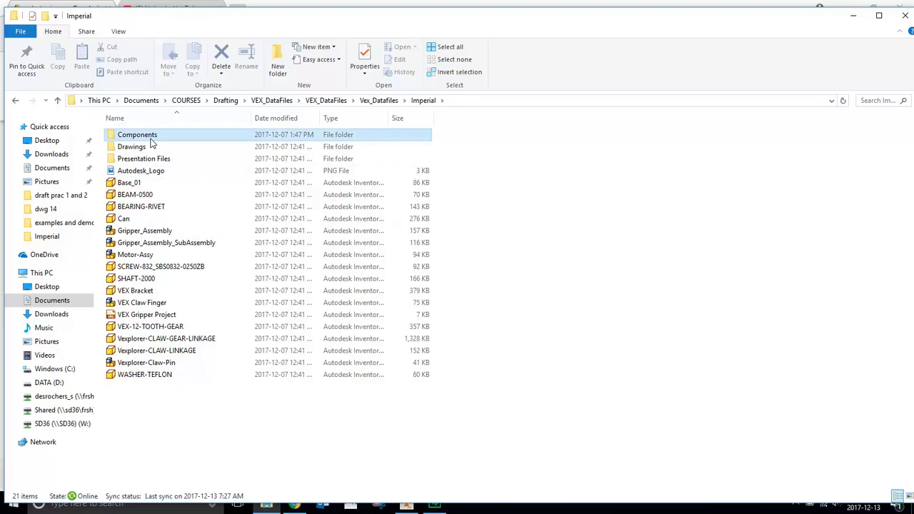
double_click(151, 138)
click(15, 100)
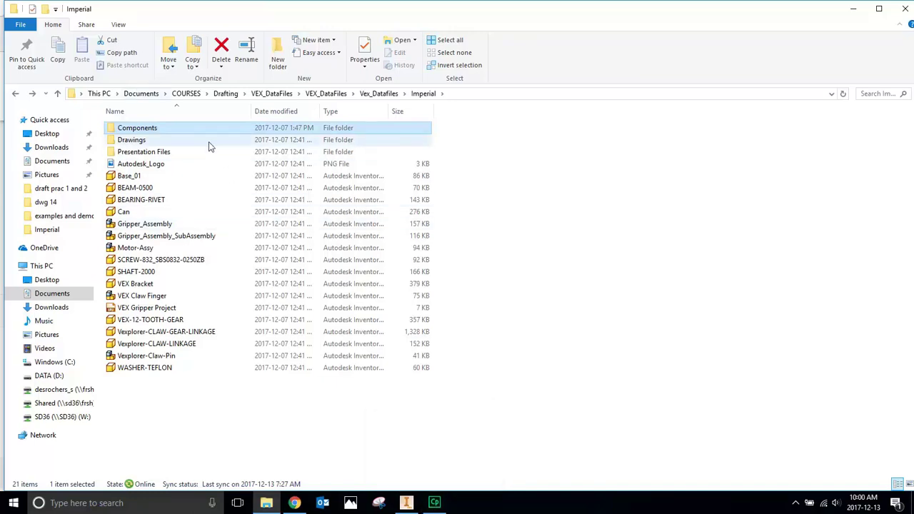
double_click(160, 228)
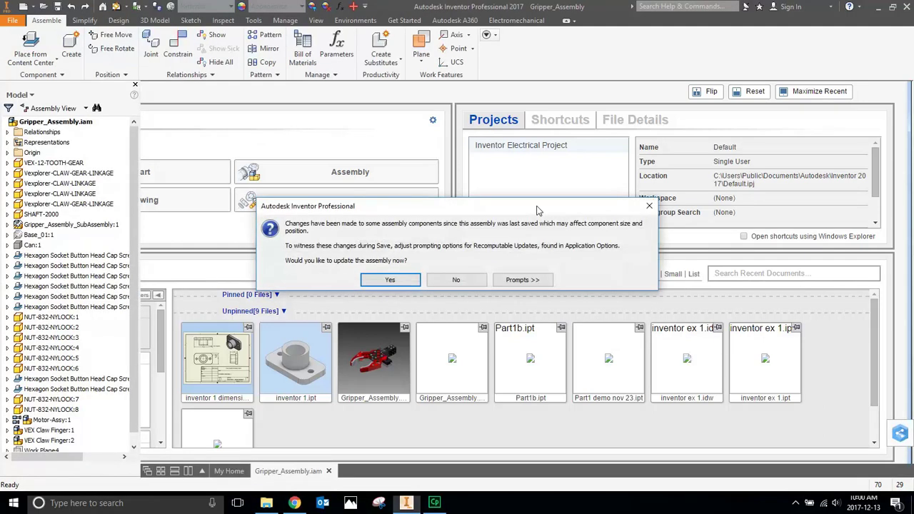
- Accept the update prompt so Gripper_Assembly.iam loads with its changed components updated
click(396, 282)
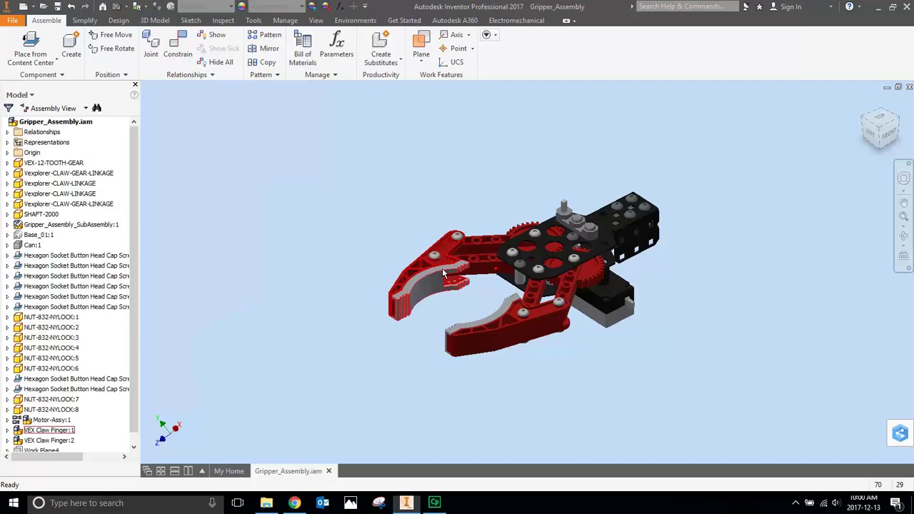
- Drag a VEX Claw Finger to swing the jaws, then select Gripper_Assembly_SubAssembly:1
drag(432, 271, 134, 163)
scroll(133, 200, down, 1)
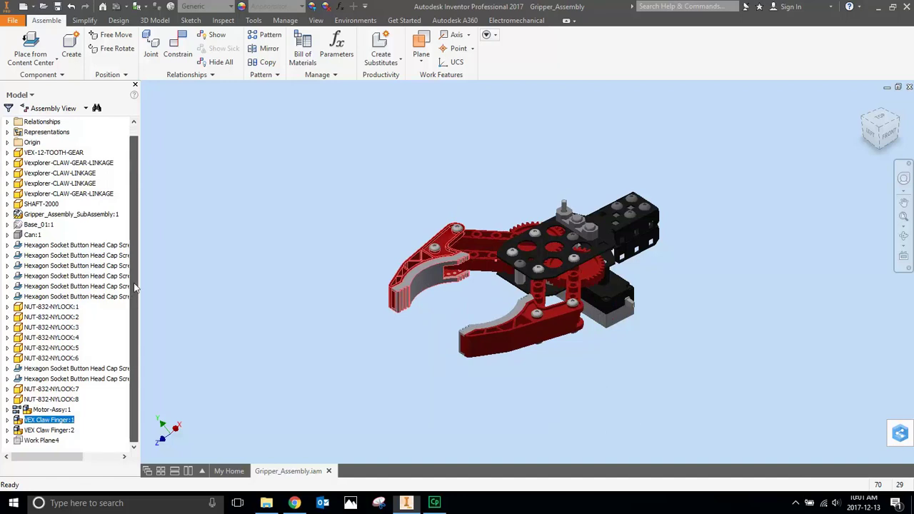
scroll(139, 129, up, 1)
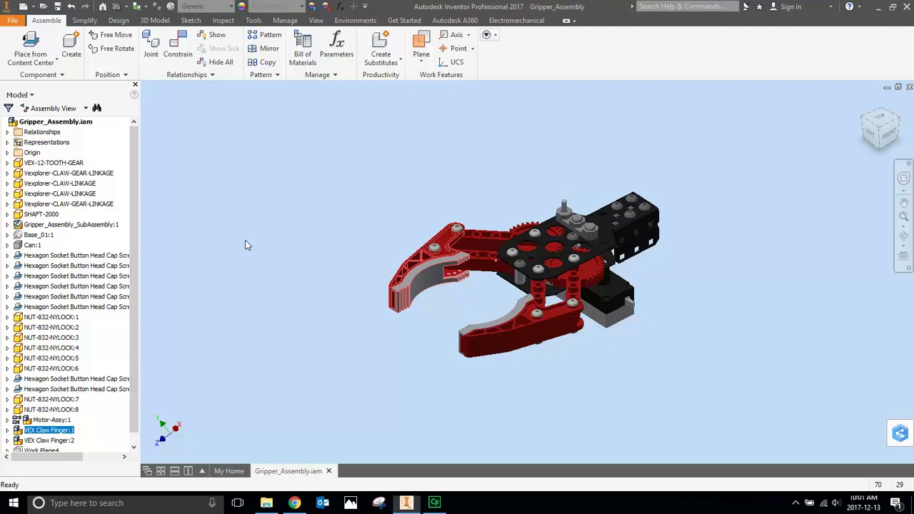
click(88, 225)
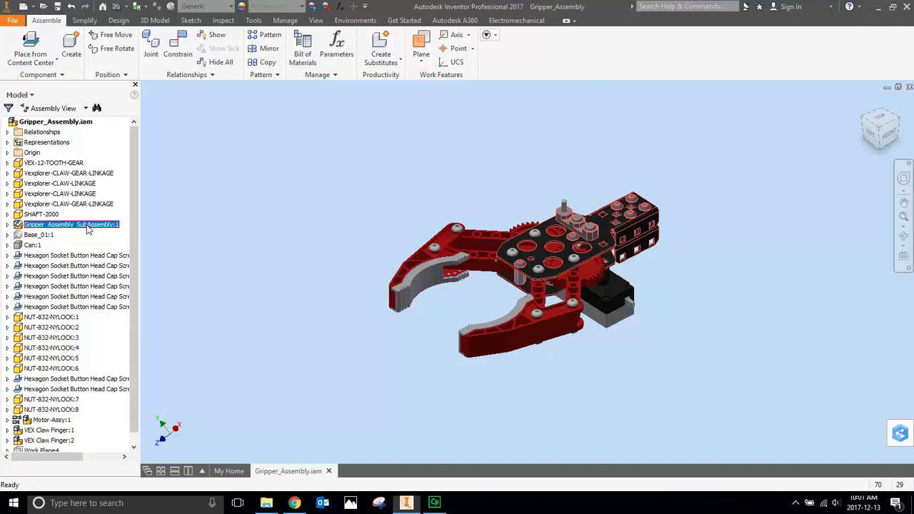
- In Chrome, enter 'fhlearn' in the address bar to reload the blog
click(295, 503)
click(251, 28)
text(fhlearn.ca/sdesrochers/)
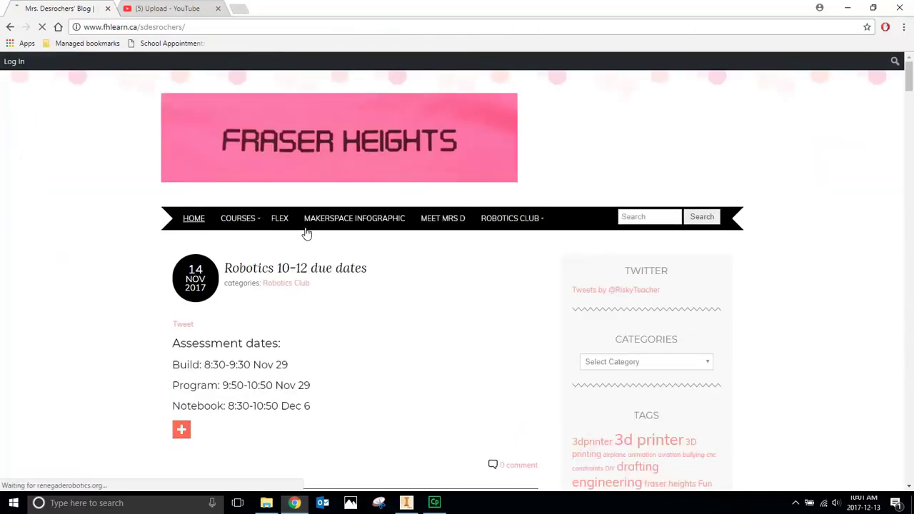
- Reopen the blog's Drafting/CAD/CNC page, then return to the Inventor gripper model
mouse_move(256, 223)
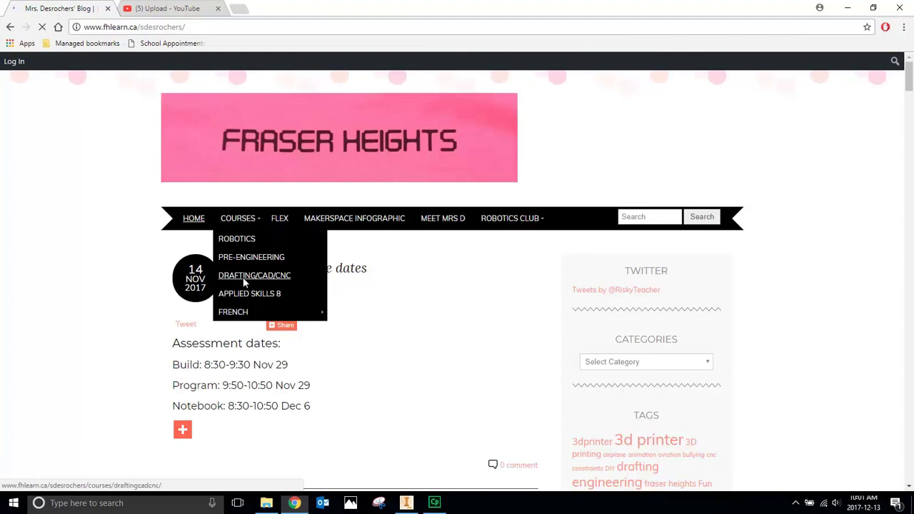
click(265, 282)
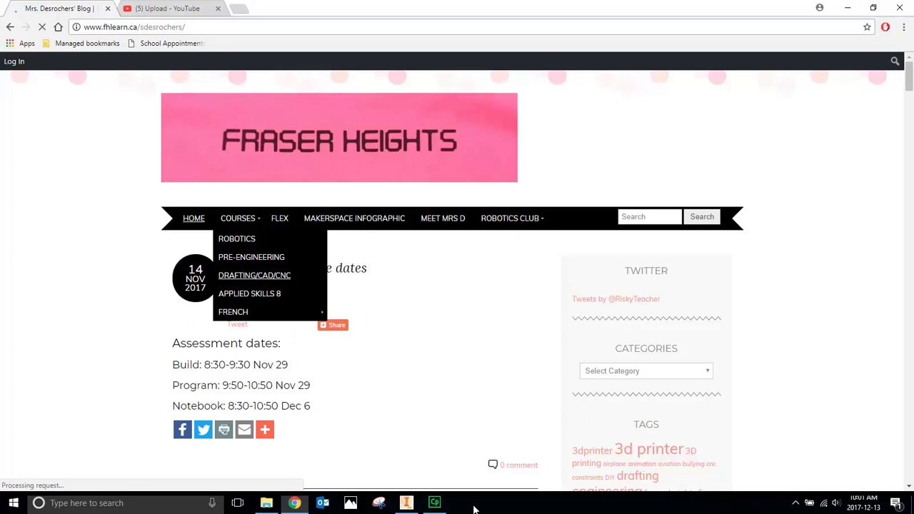
click(407, 503)
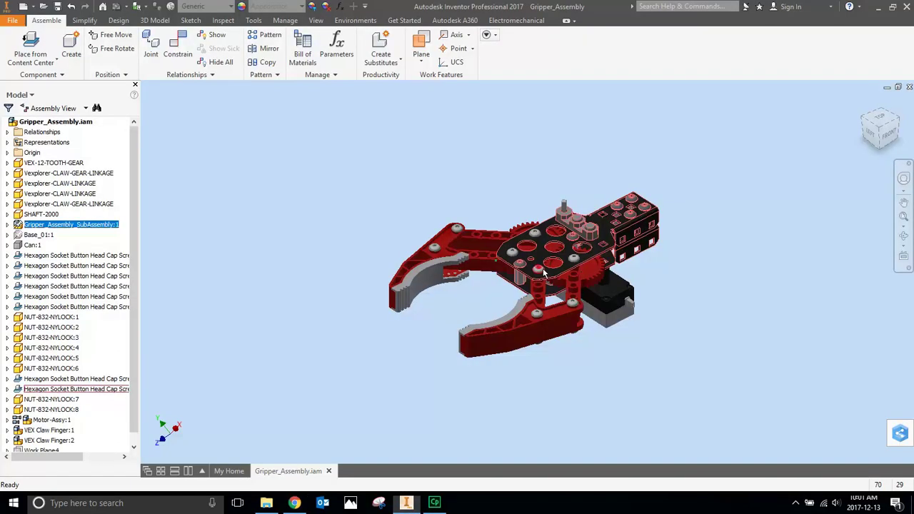
- Activate Gripper_Assembly_SubAssembly:1 and scroll through its parts and mate, flush and angle constraints
double_click(13, 223)
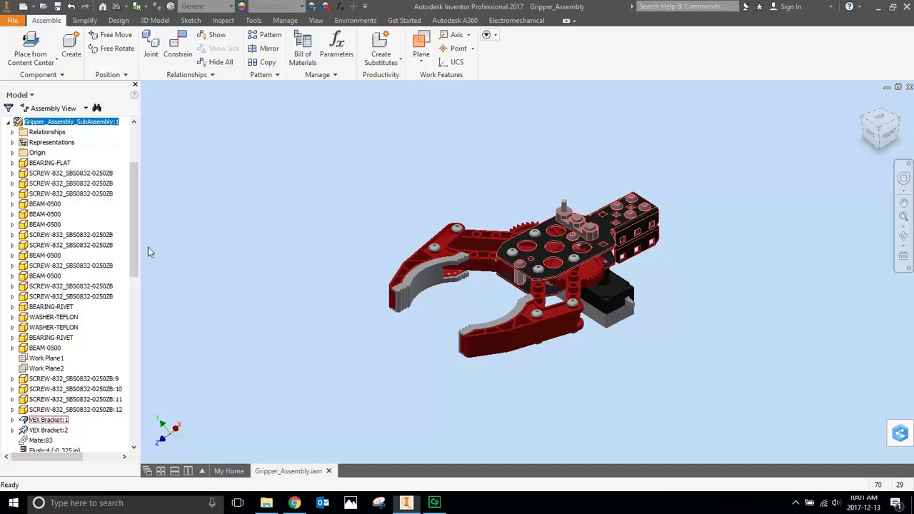
scroll(134, 234, down, 3)
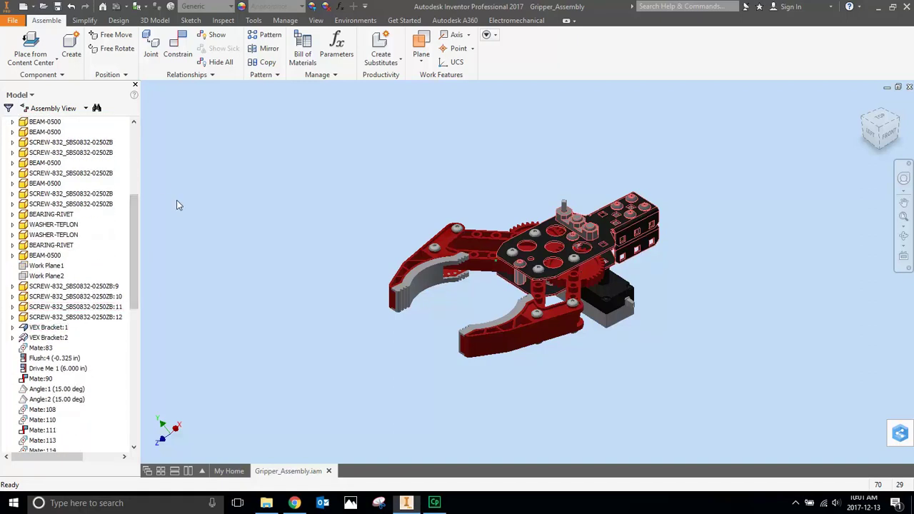
drag(134, 279, 147, 134)
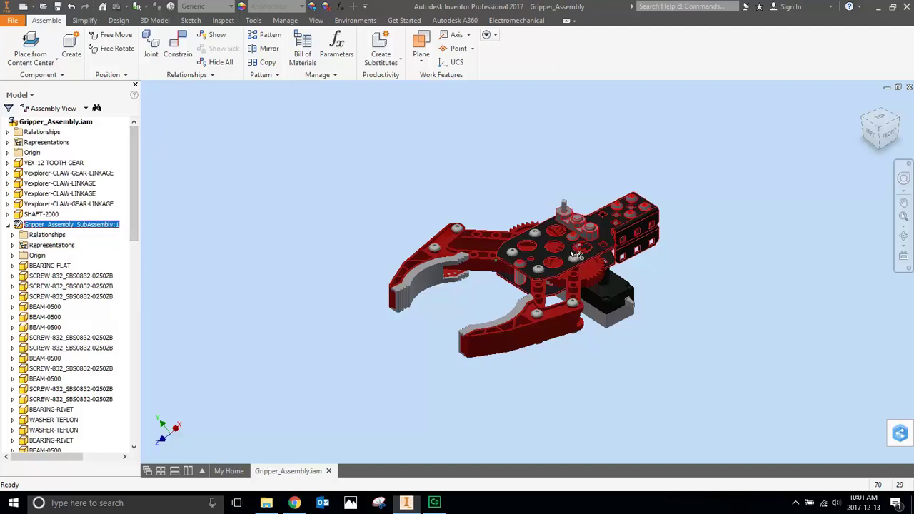
- Create a new assembly from the English Standard (in).iam template
click(23, 7)
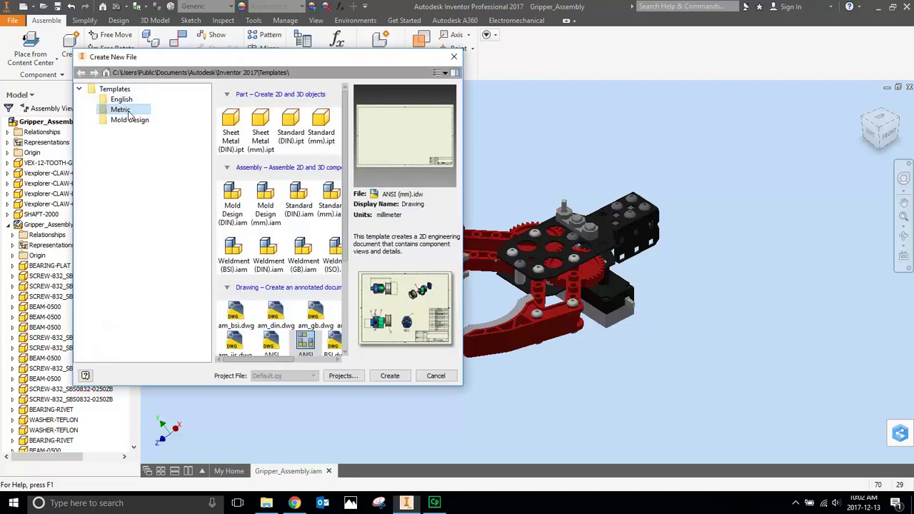
click(121, 110)
click(120, 100)
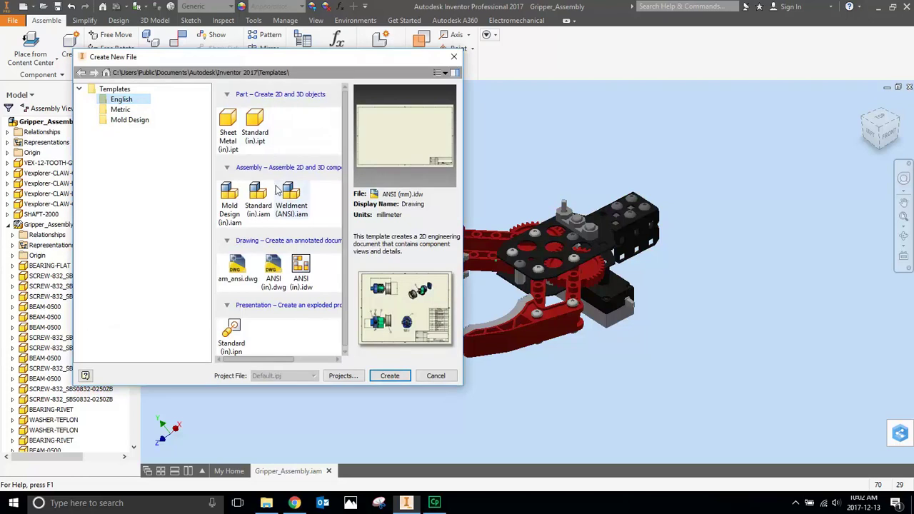
click(258, 203)
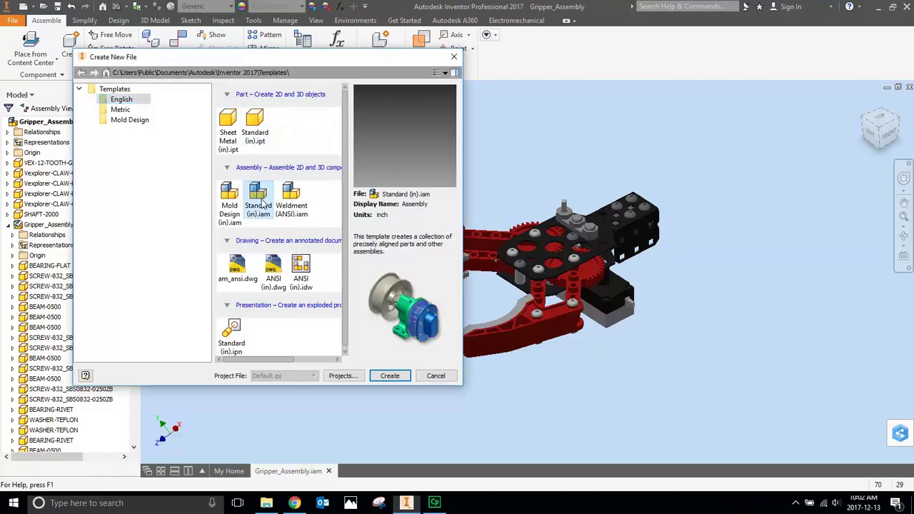
click(391, 378)
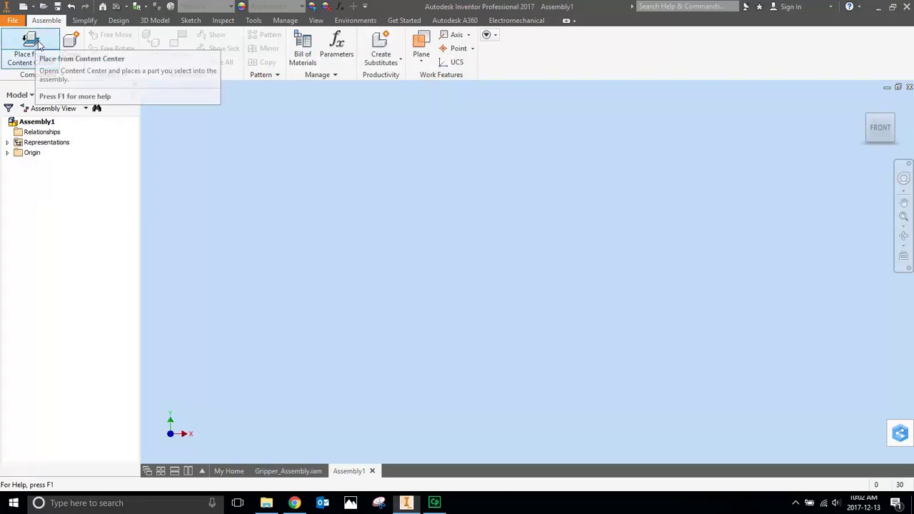
- Place two VEX Bracket parts into Assembly1
click(57, 63)
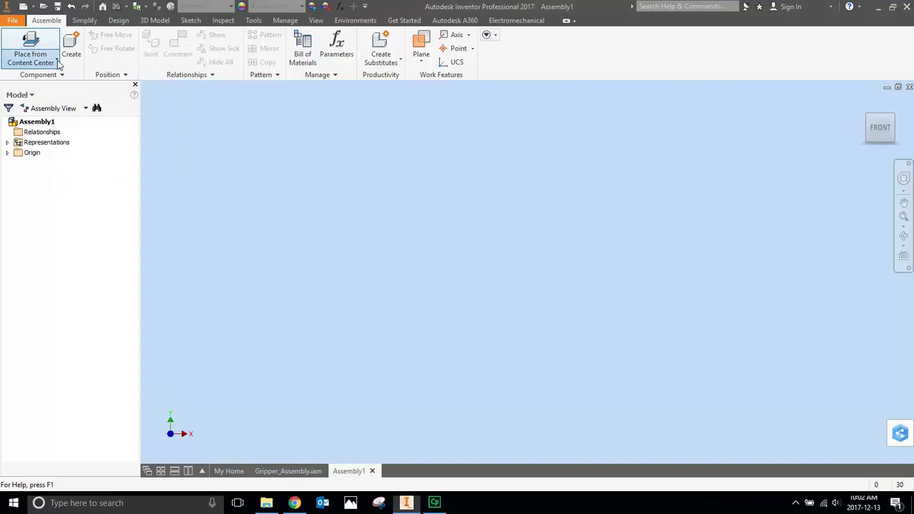
click(53, 85)
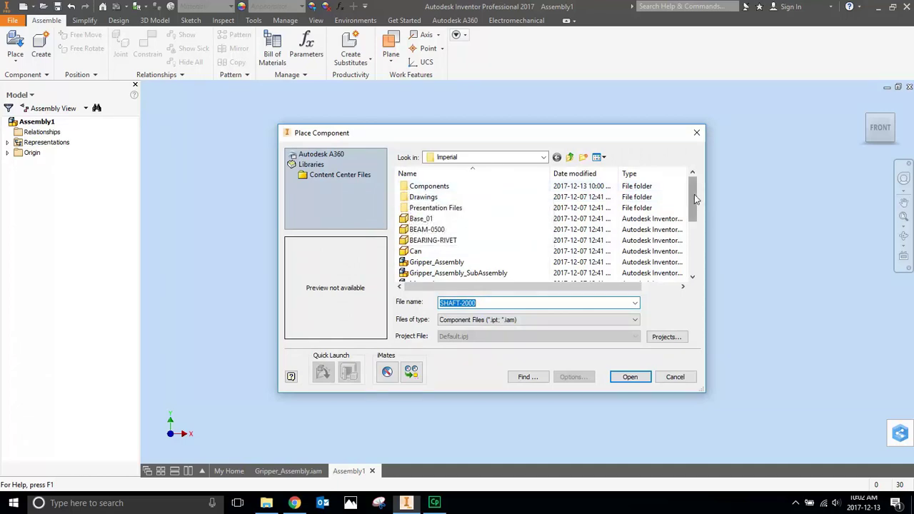
drag(694, 194, 696, 233)
click(418, 243)
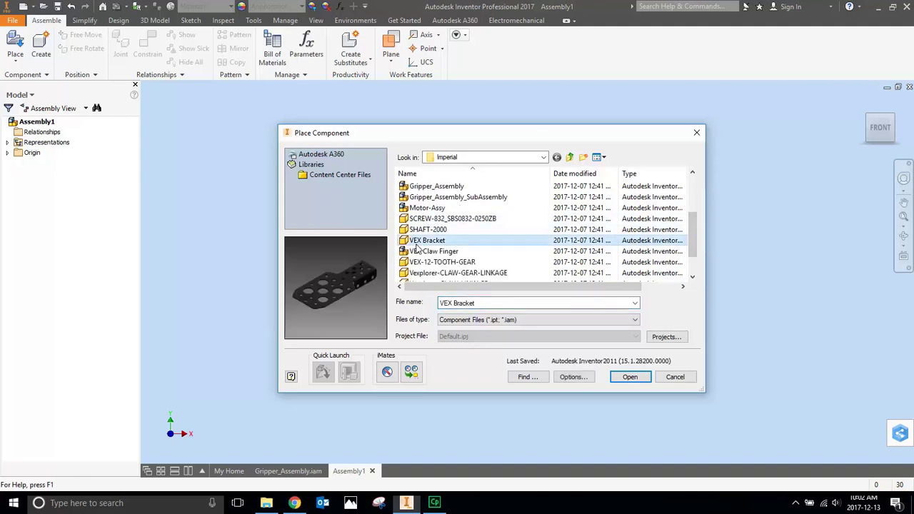
click(633, 377)
scroll(496, 172, down, 5)
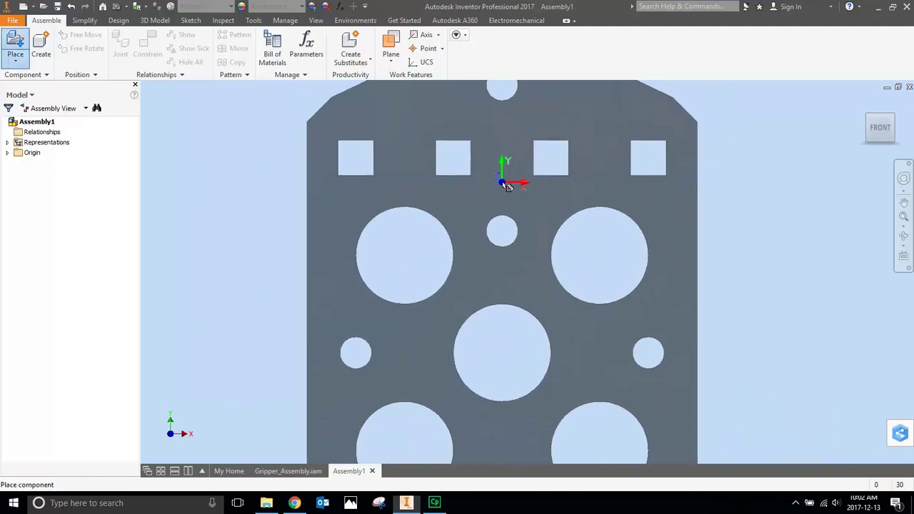
click(498, 171)
click(568, 216)
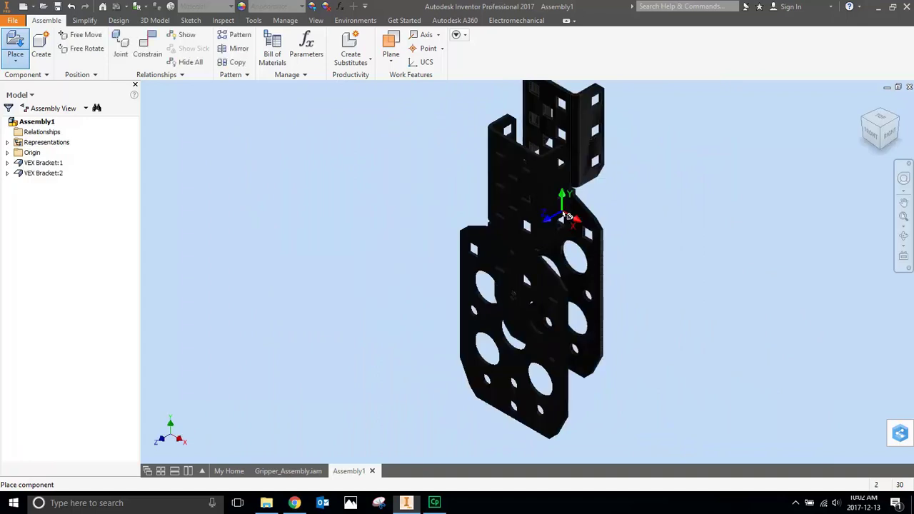
right_click(656, 190)
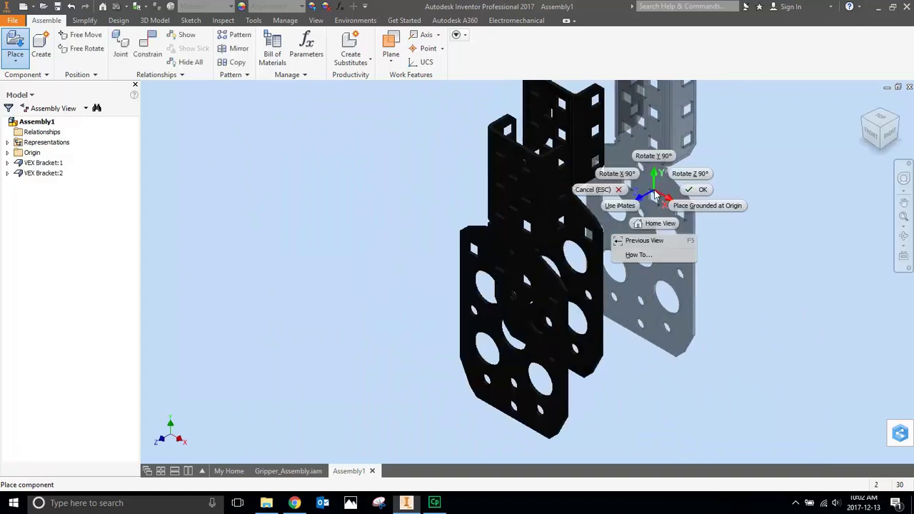
click(699, 191)
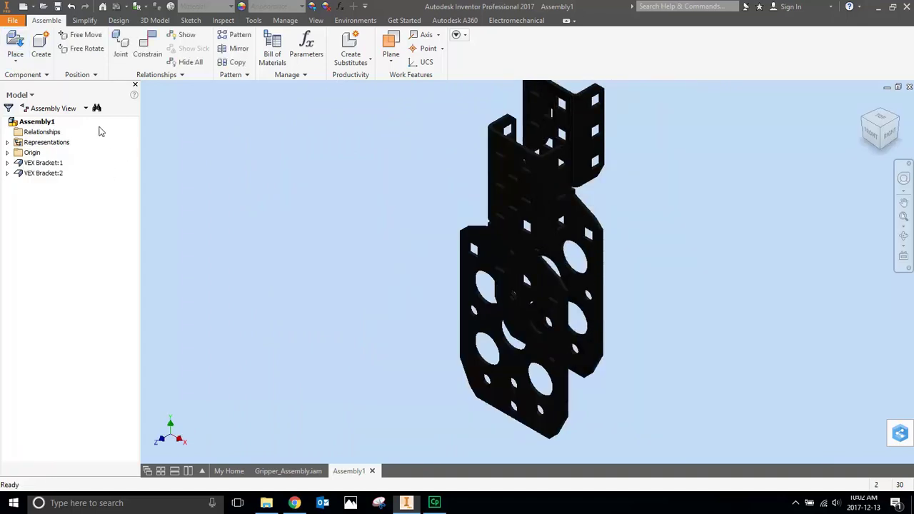
- Place two VEX-12-TOOTH-GEAR gears
click(14, 45)
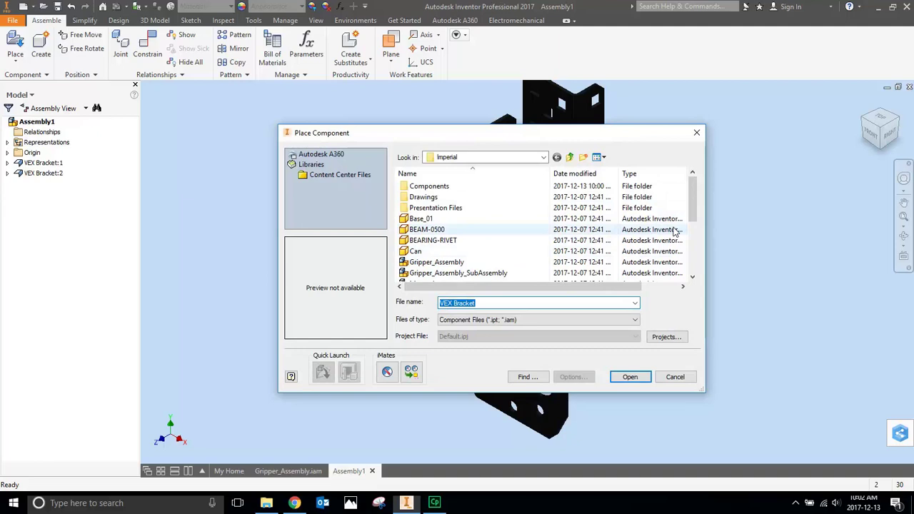
scroll(464, 263, down, 5)
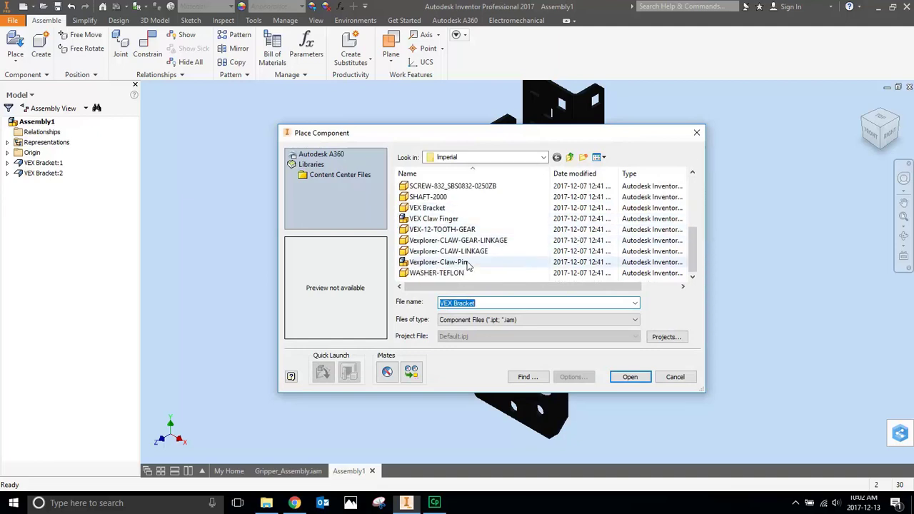
click(443, 231)
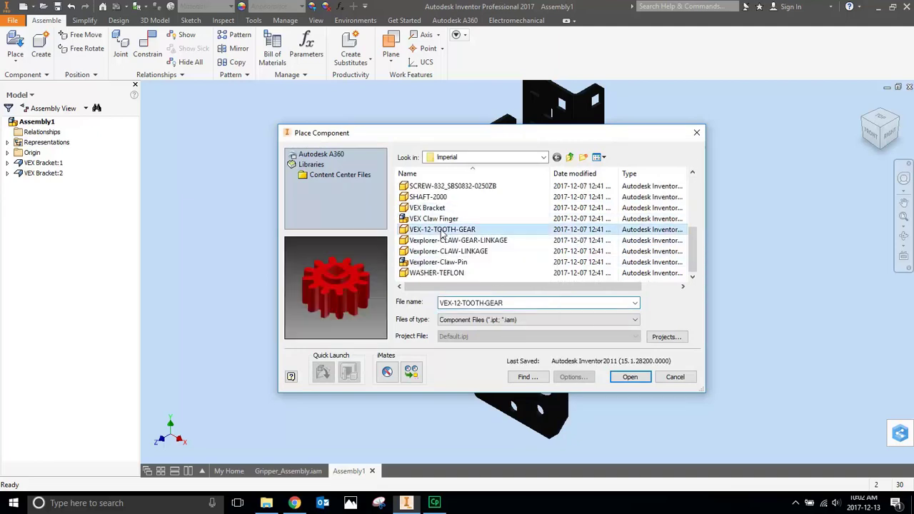
click(630, 377)
click(747, 214)
right_click(747, 222)
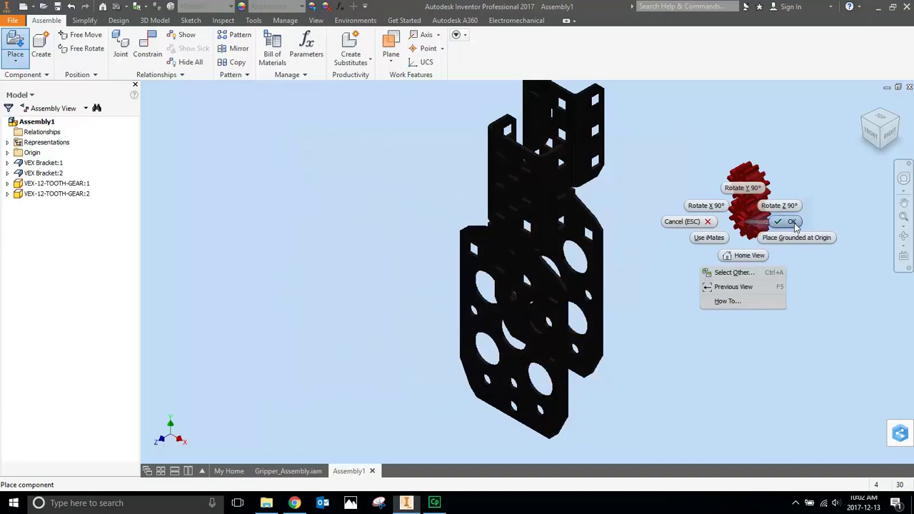
click(790, 222)
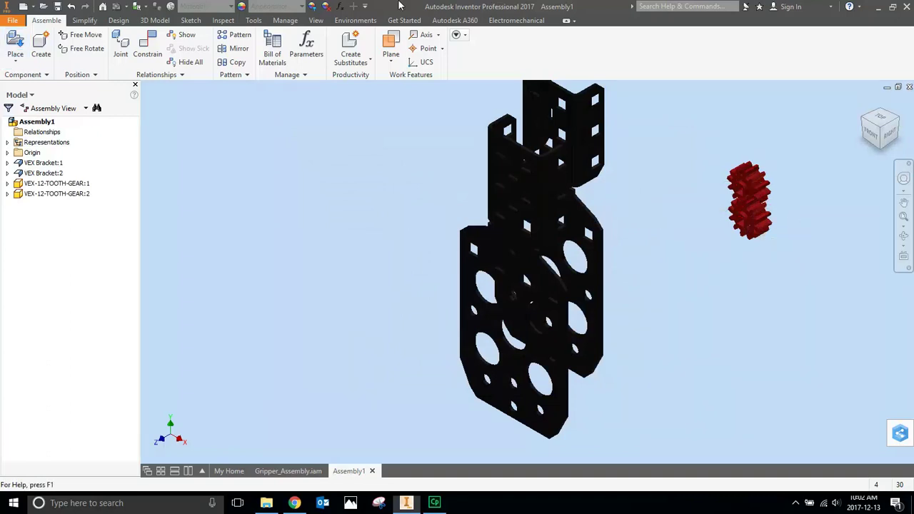
- Place two BEAM-0500 standoffs
click(15, 58)
click(28, 81)
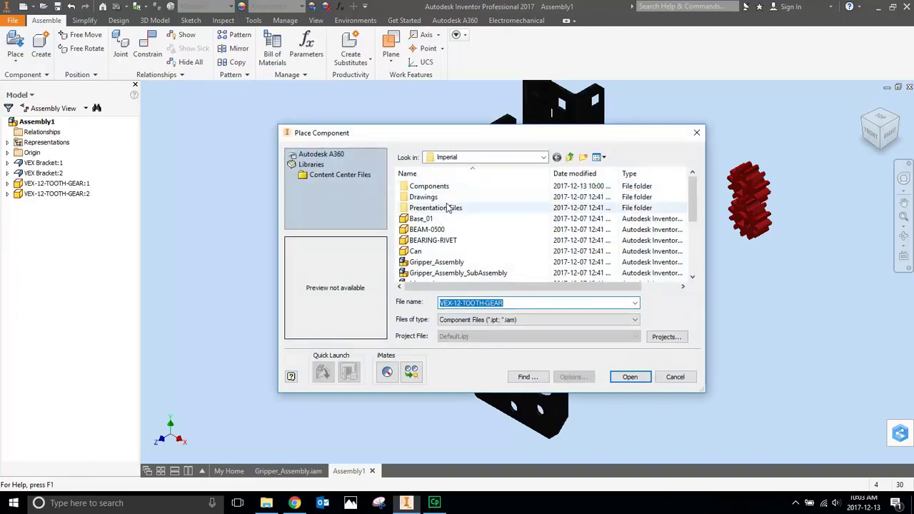
click(451, 242)
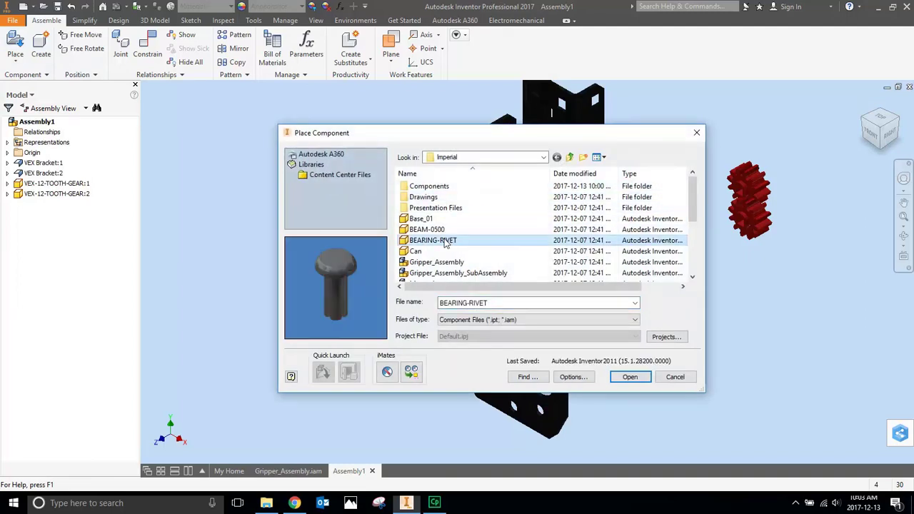
click(434, 229)
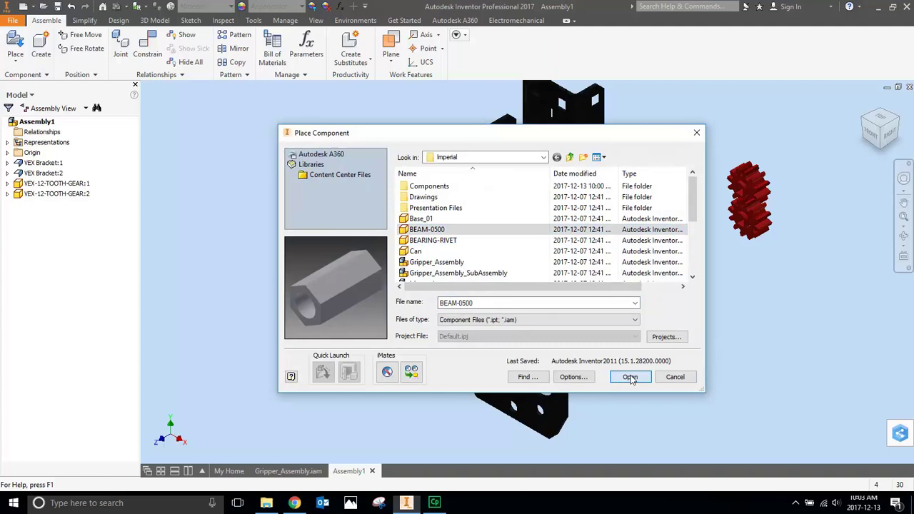
click(630, 377)
click(693, 317)
click(795, 325)
right_click(793, 327)
click(845, 332)
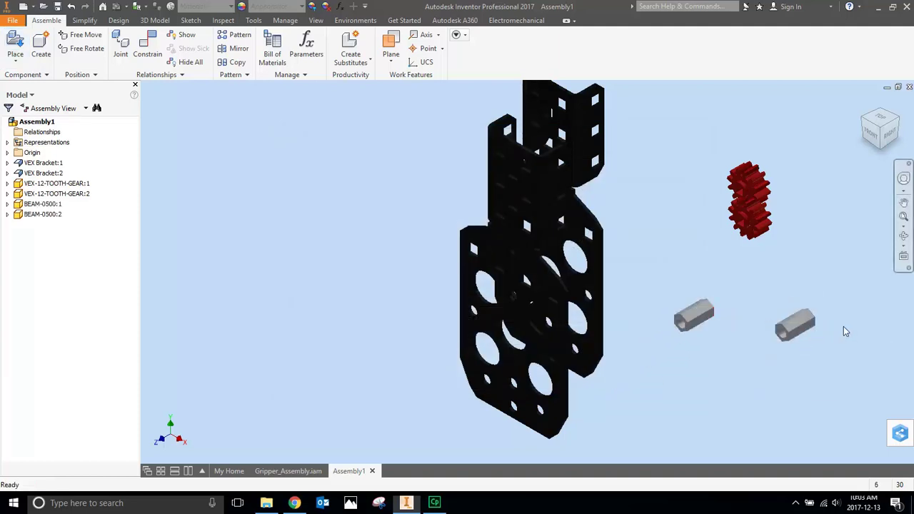
- Place three SHAFT-2000 shafts, then switch to the completed Gripper_Assembly
click(15, 41)
drag(695, 207, 698, 250)
click(428, 229)
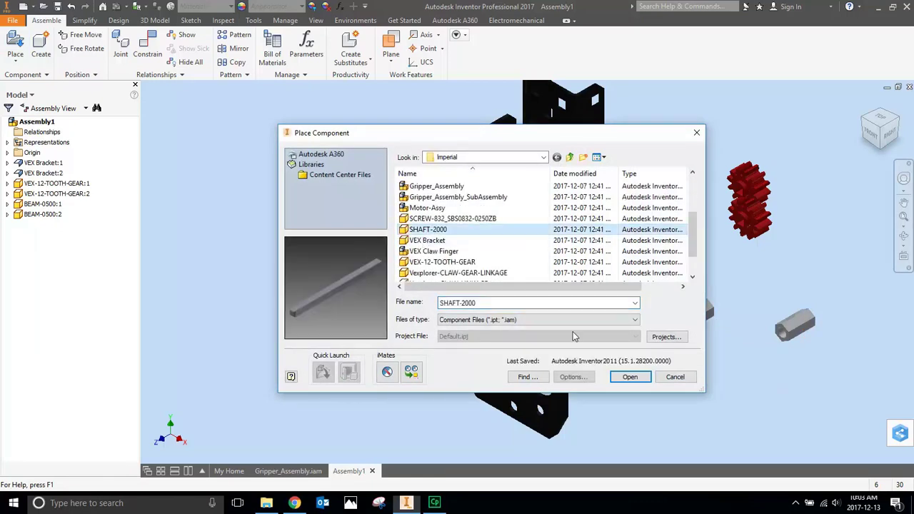
click(630, 377)
click(327, 196)
click(337, 252)
click(329, 294)
right_click(357, 306)
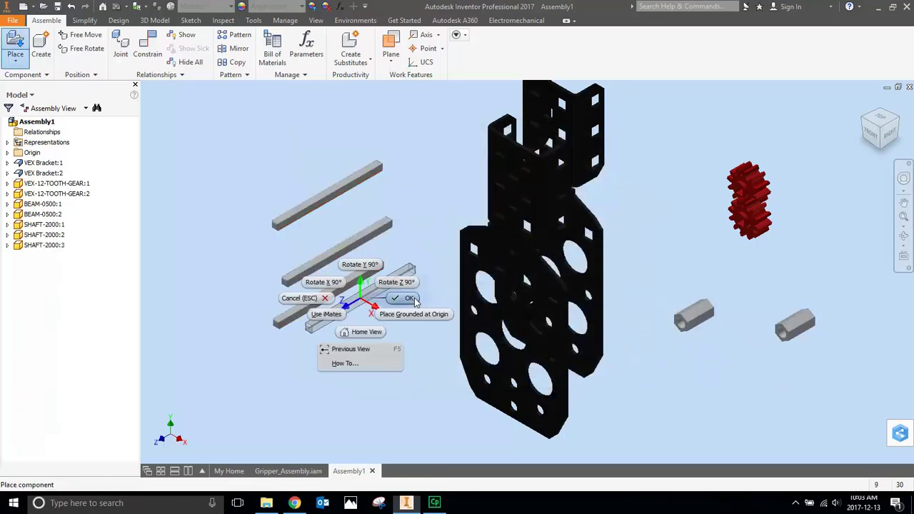
click(417, 302)
click(288, 471)
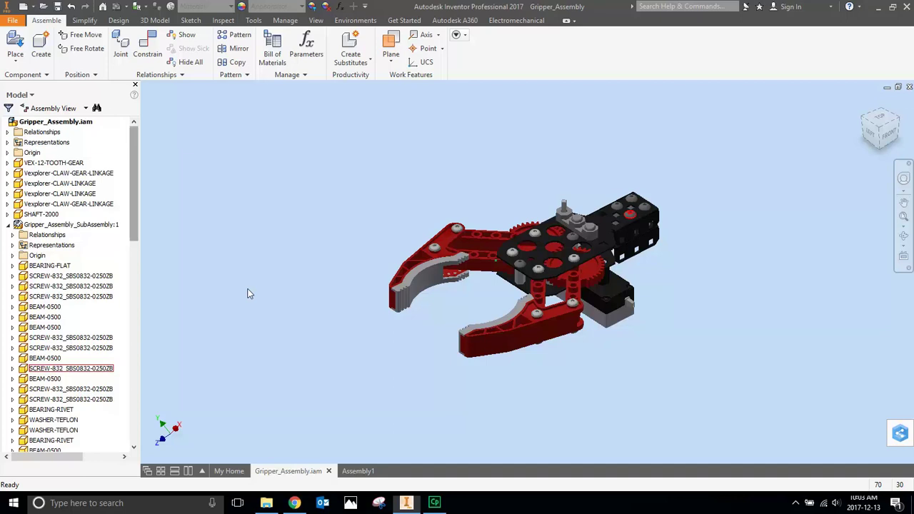
- In Assembly1, drag SHAFT-2000:1 slightly down and left, then select VEX Bracket:1
click(360, 471)
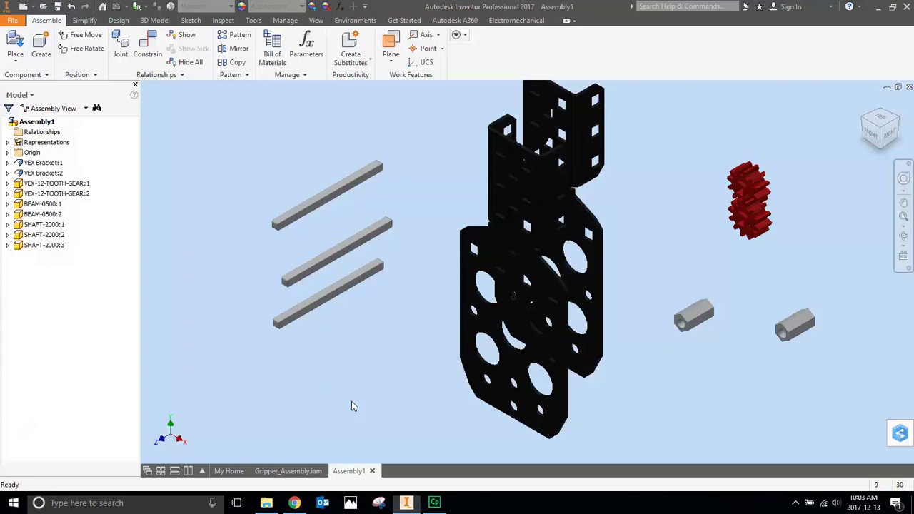
drag(351, 180, 353, 202)
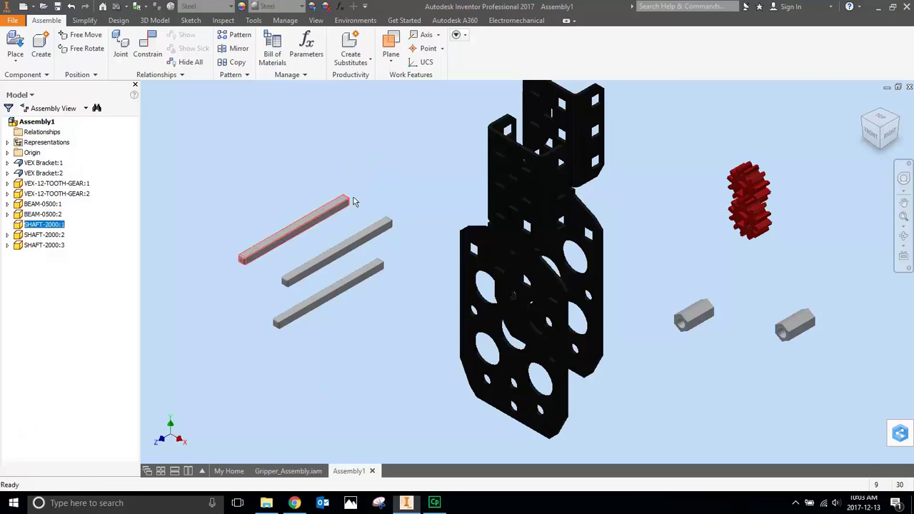
scroll(483, 288, down, 3)
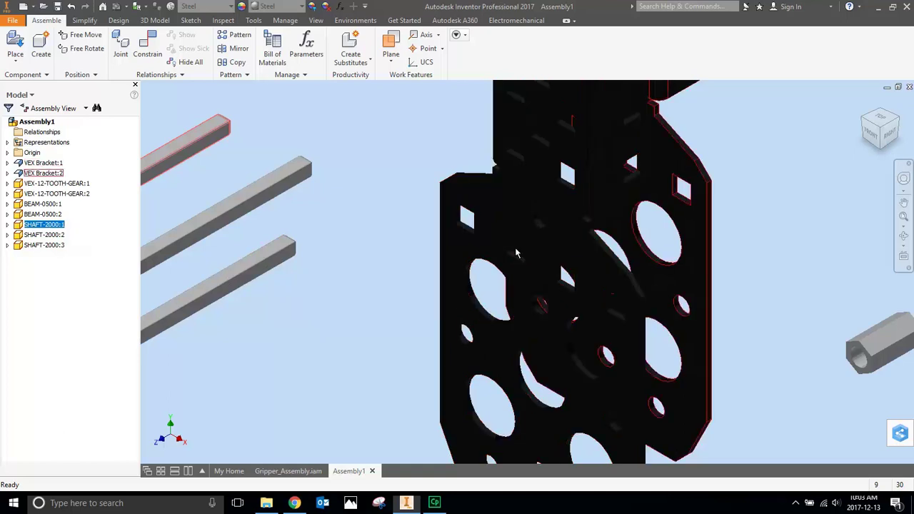
scroll(503, 205, up, 2)
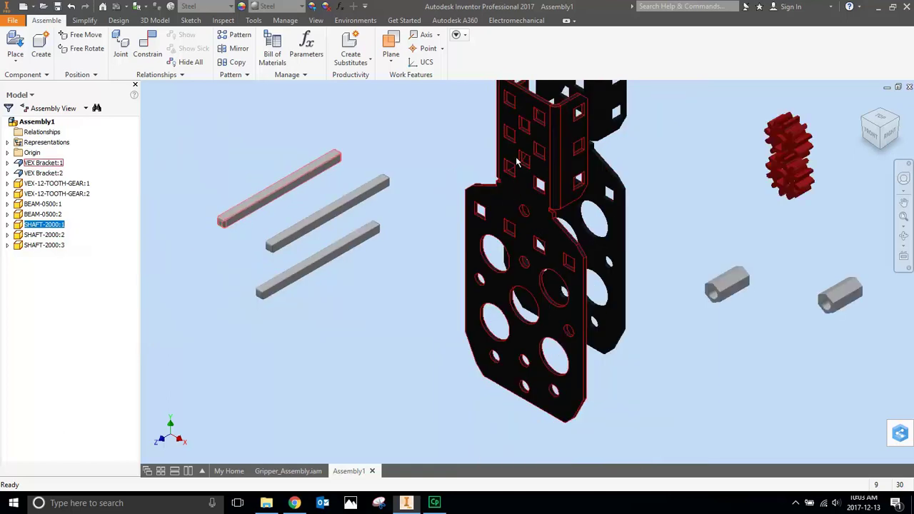
click(527, 148)
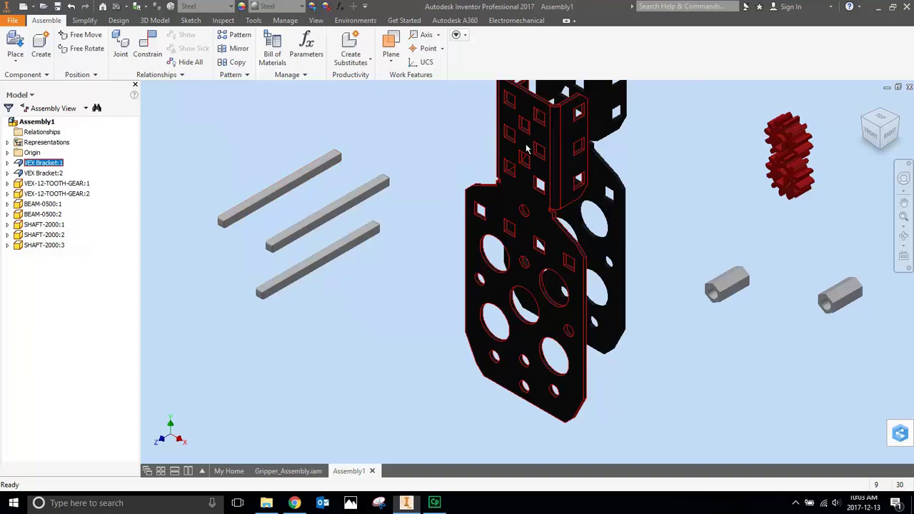
- Edit VEX Bracket:1 in place and sketch a circle inside a square hole on its flat face
double_click(527, 148)
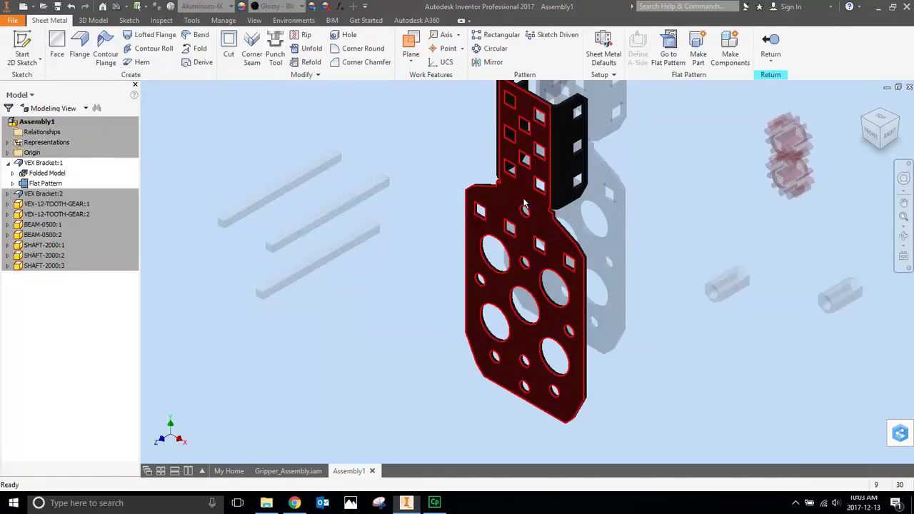
click(22, 50)
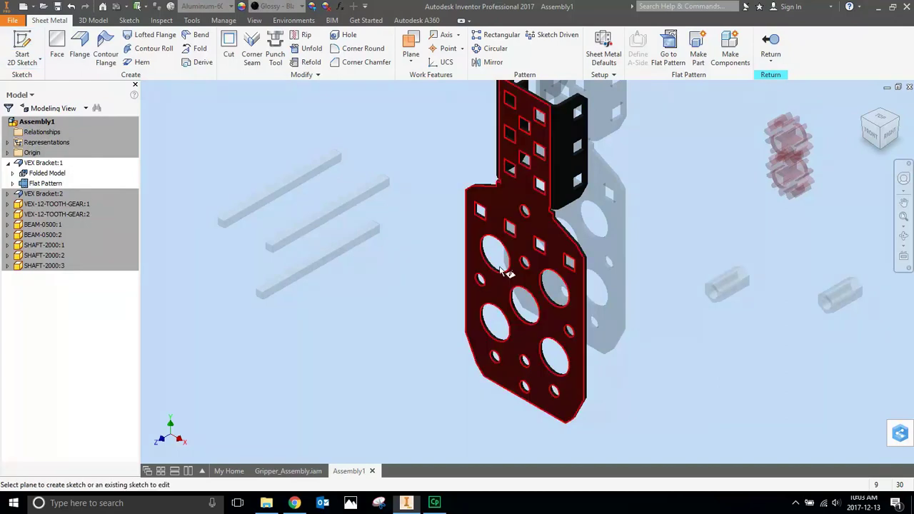
click(498, 215)
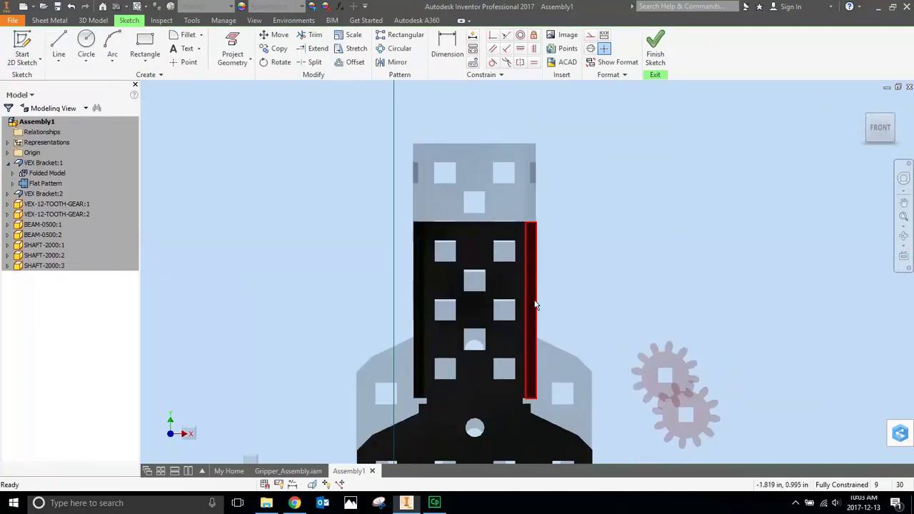
click(59, 44)
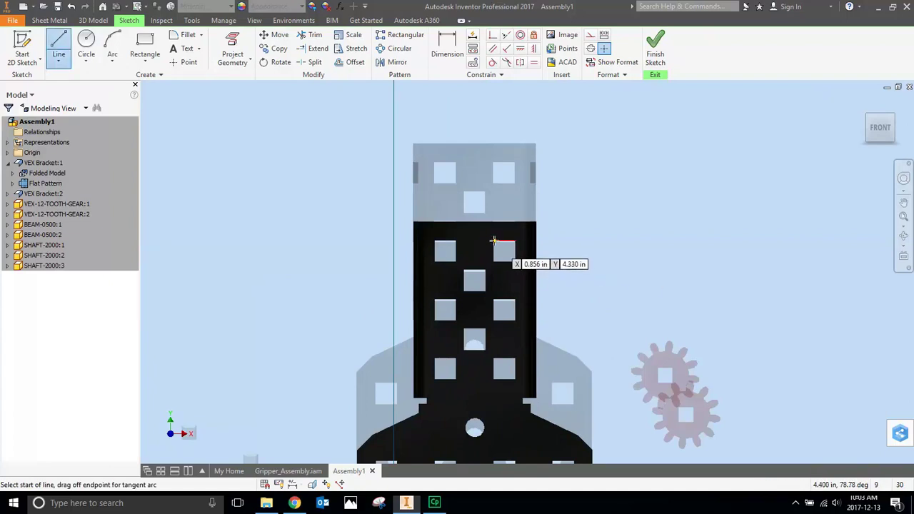
click(493, 241)
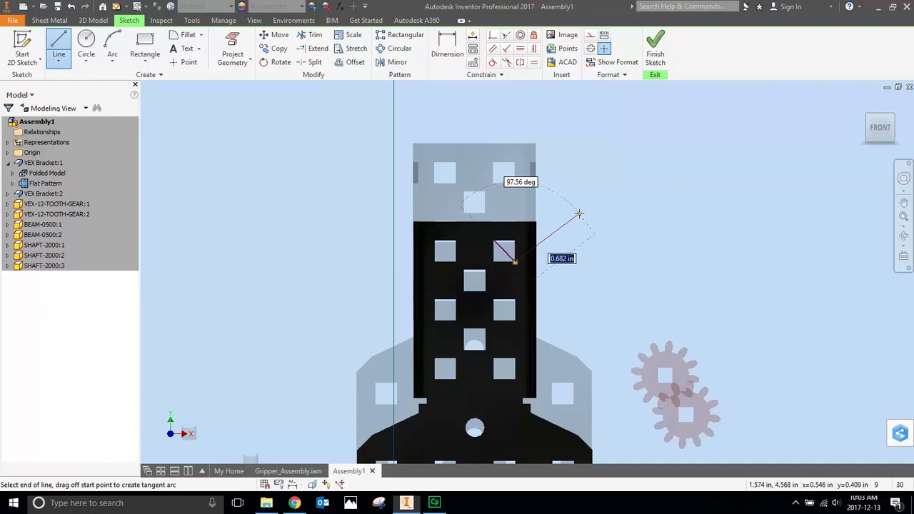
click(86, 55)
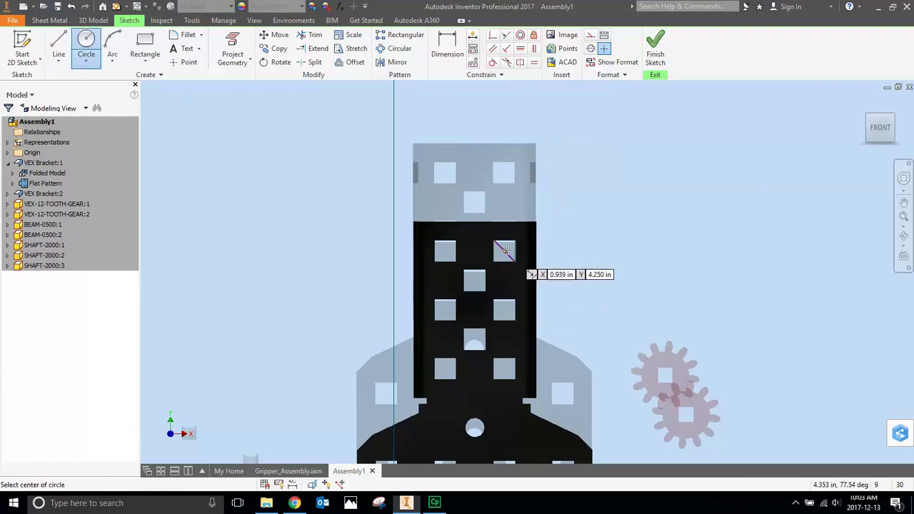
click(505, 251)
click(506, 242)
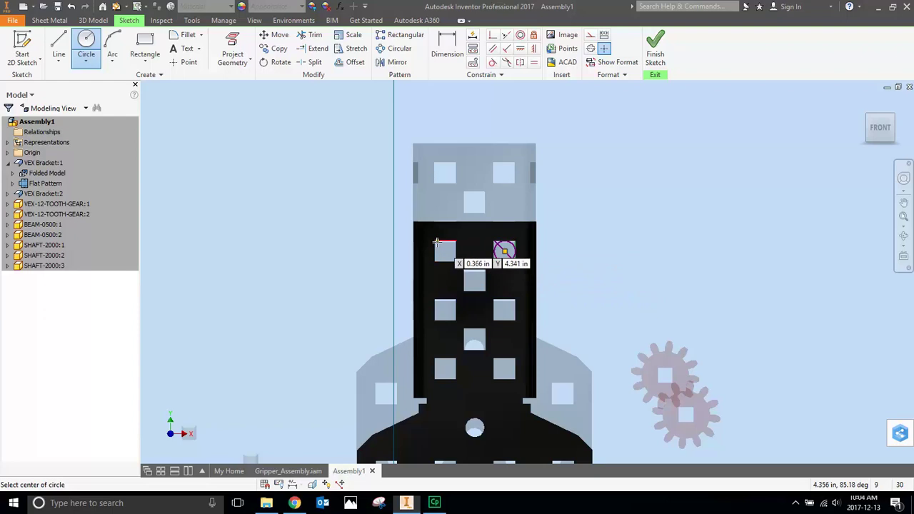
- Draw a diagonal line and an inscribed circle in the left square hole, then finish the sketch
click(70, 44)
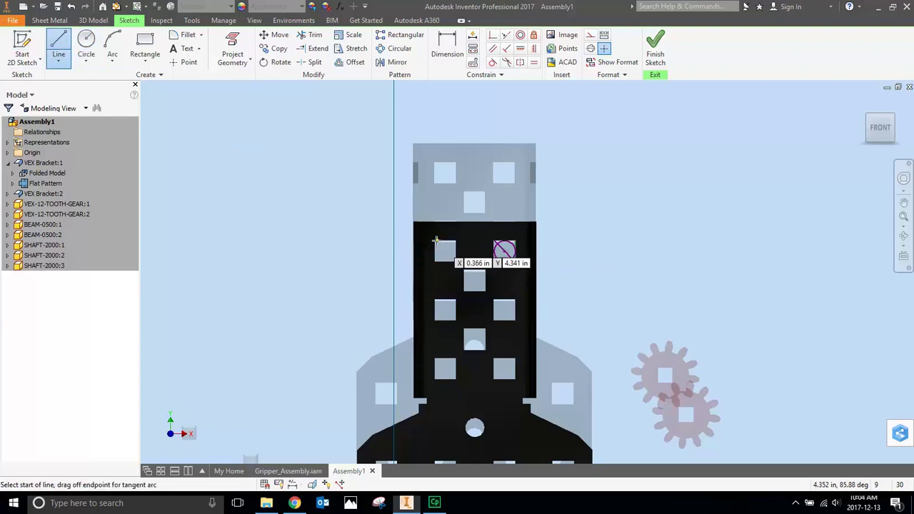
click(435, 242)
click(456, 262)
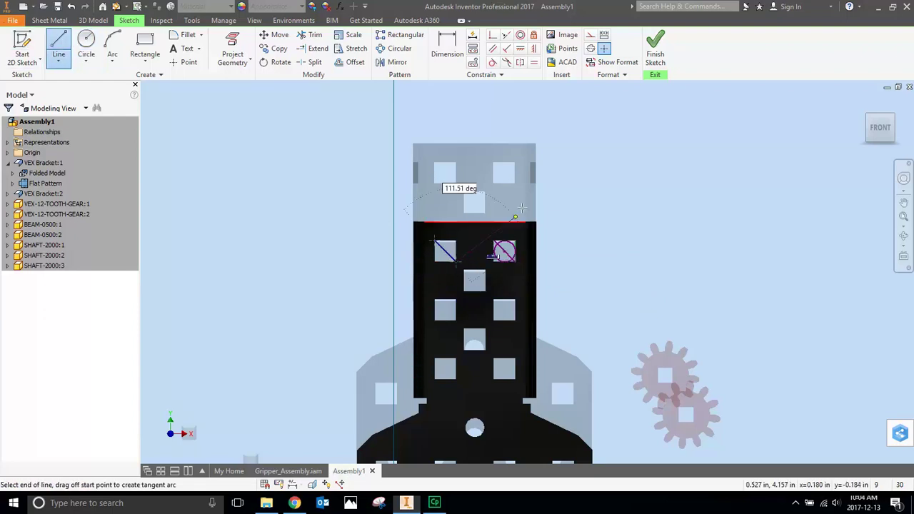
key(c)
click(446, 250)
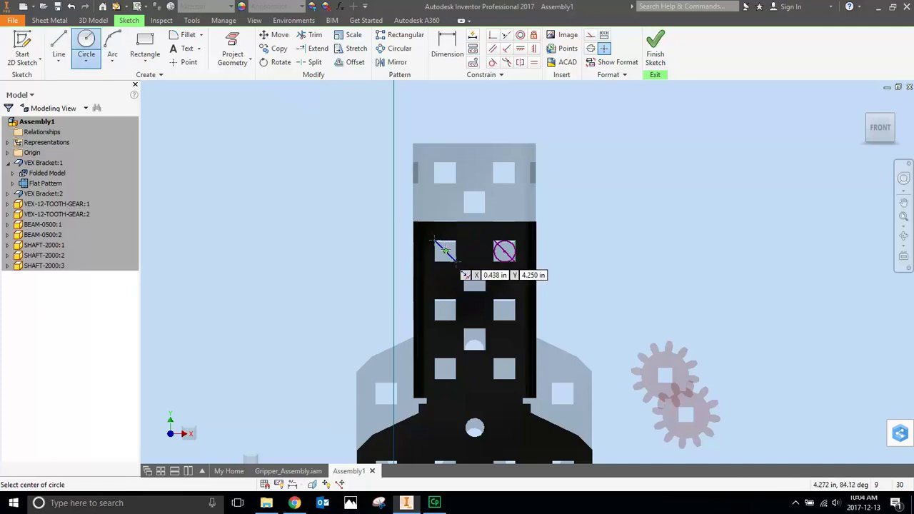
click(455, 255)
click(655, 50)
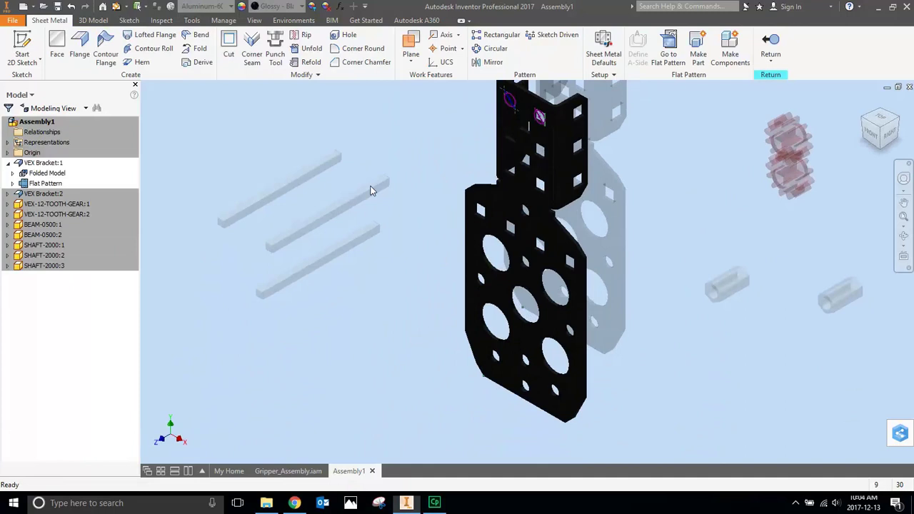
- Edit SHAFT-2000:2 in place, sketch a small circle centred on its end face, and return to Assembly1
click(774, 45)
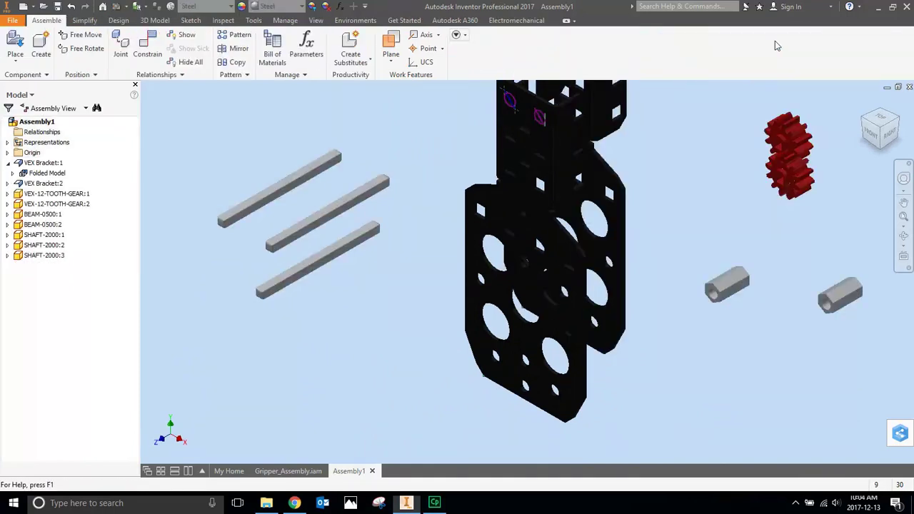
click(334, 215)
double_click(335, 215)
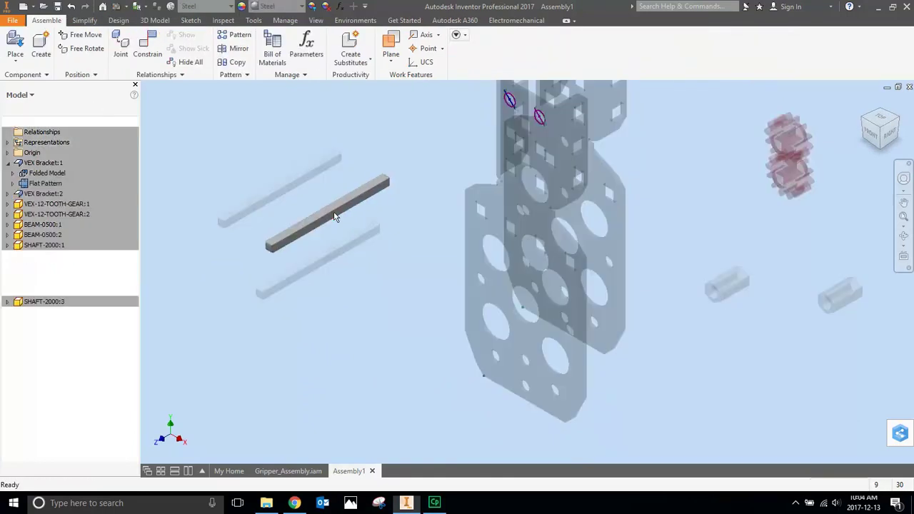
click(22, 50)
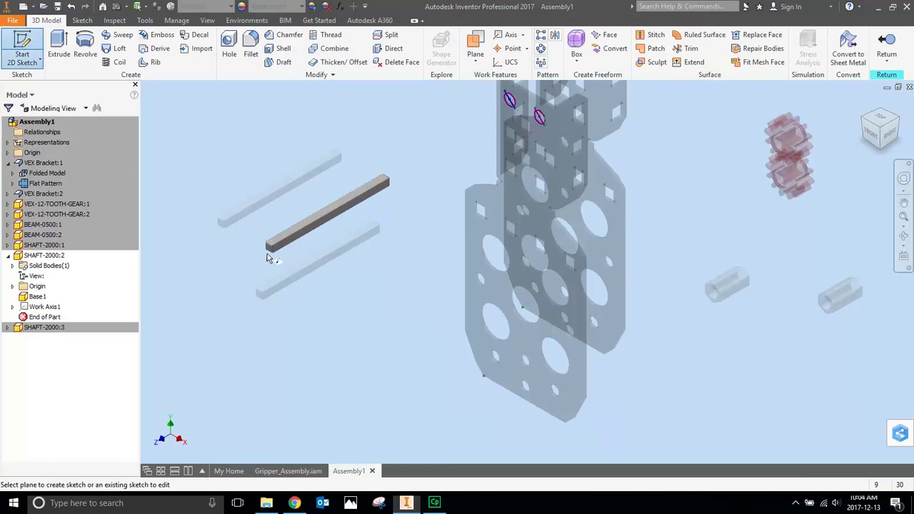
click(269, 248)
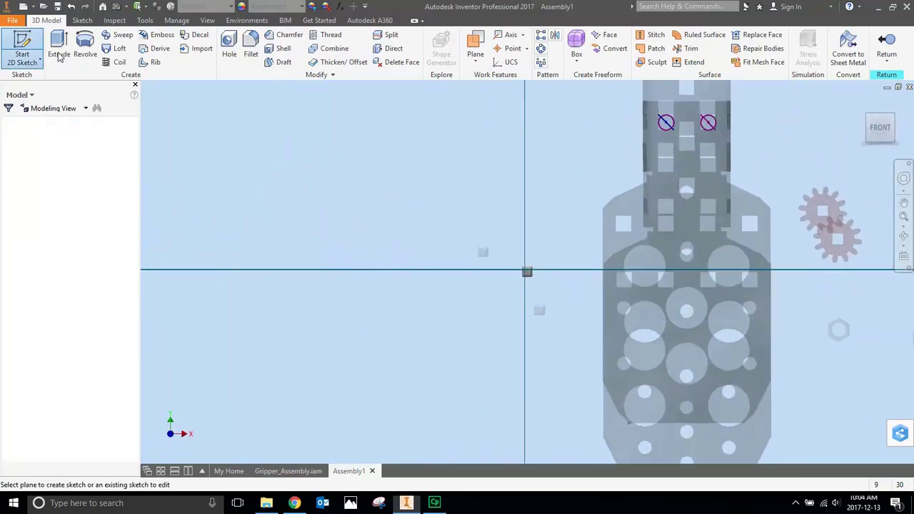
key(c)
scroll(510, 270, up, 5)
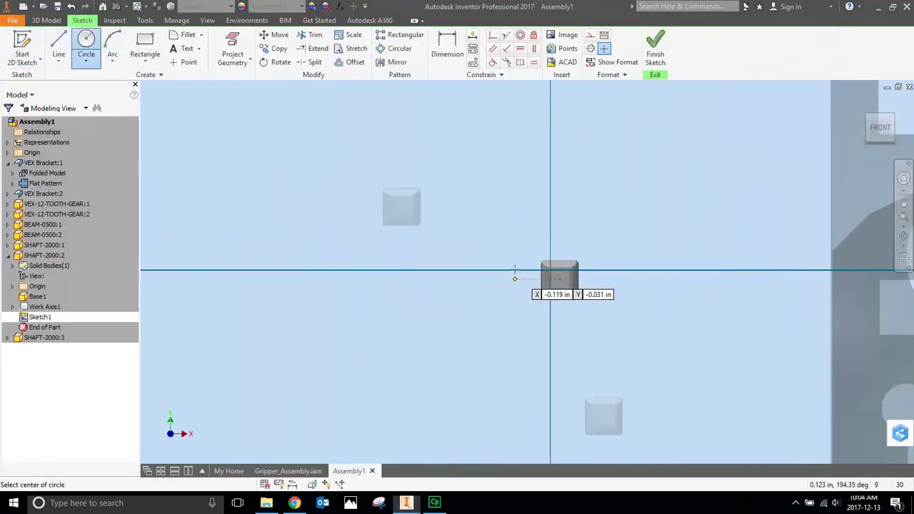
click(528, 272)
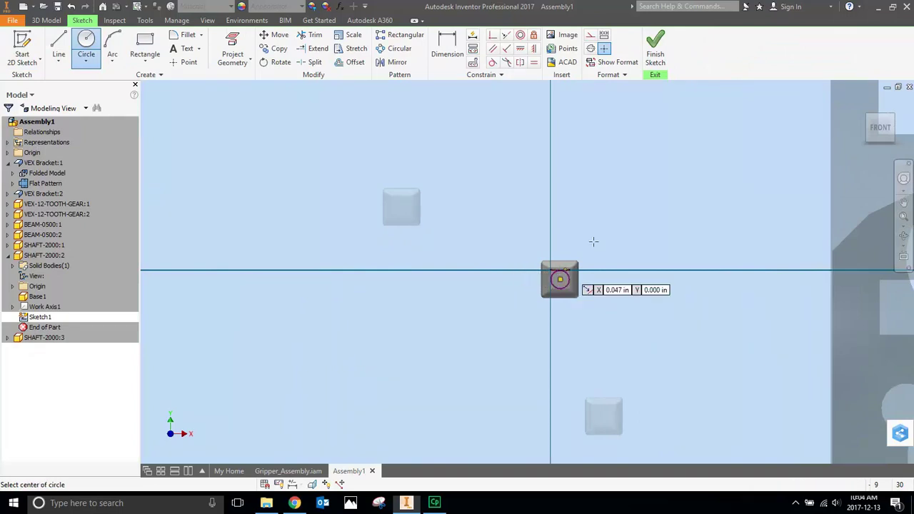
click(655, 46)
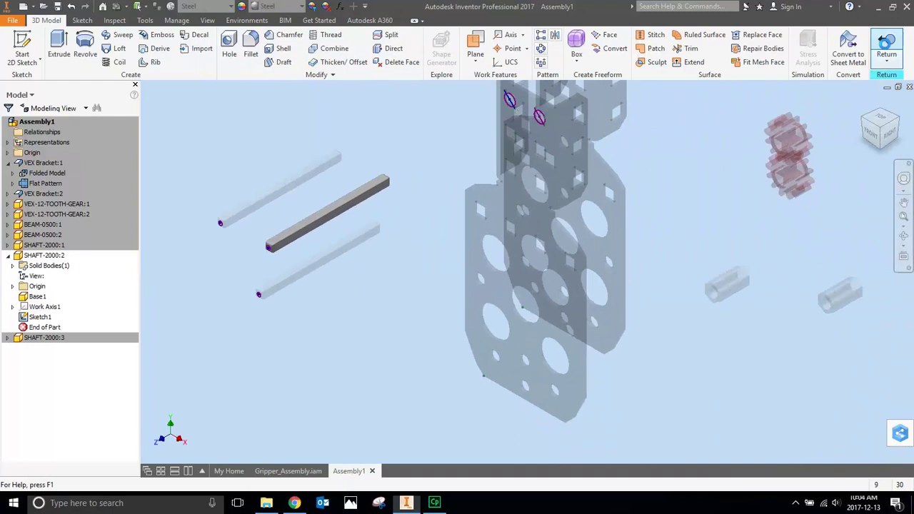
click(887, 46)
- Move VEX Bracket:1 and BEAM-0500:1 closer, then mate the standoff's axis to a bracket hole's axis
scroll(650, 188, down, 3)
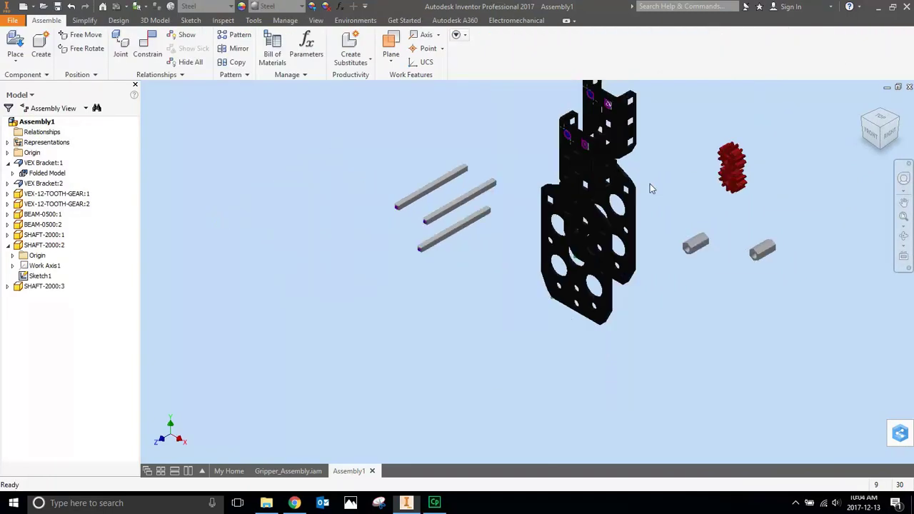
drag(614, 196, 570, 200)
drag(699, 245, 663, 185)
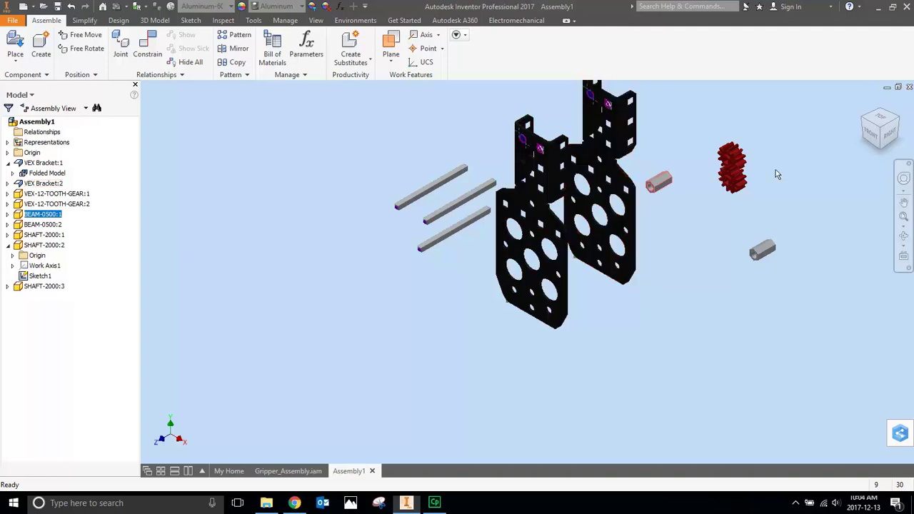
click(149, 55)
scroll(660, 194, up, 3)
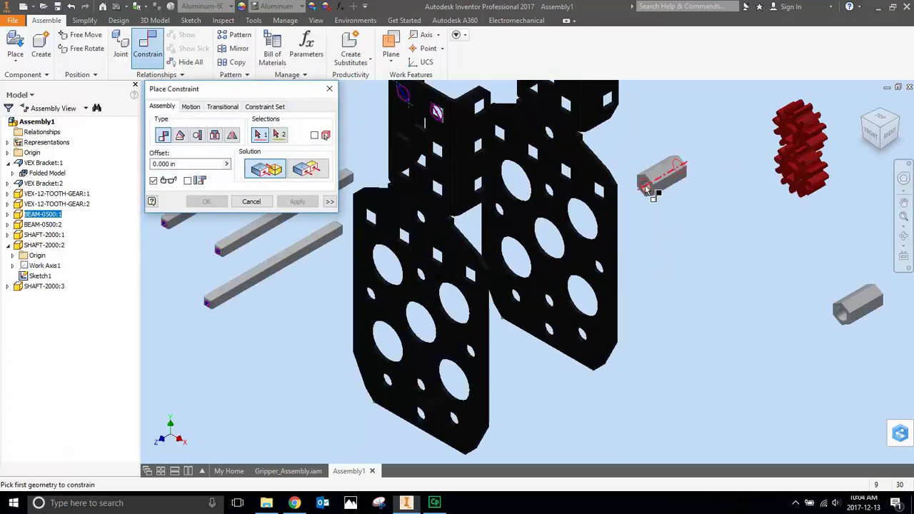
mouse_move(663, 206)
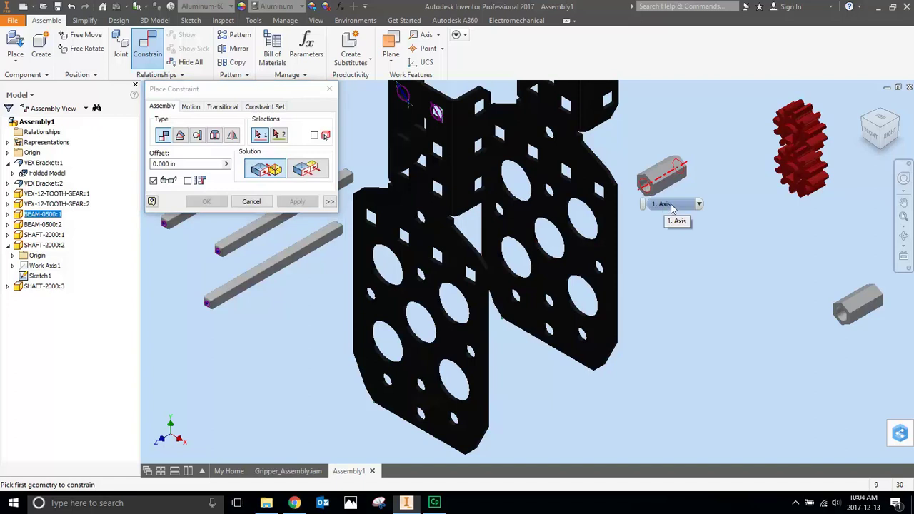
click(672, 206)
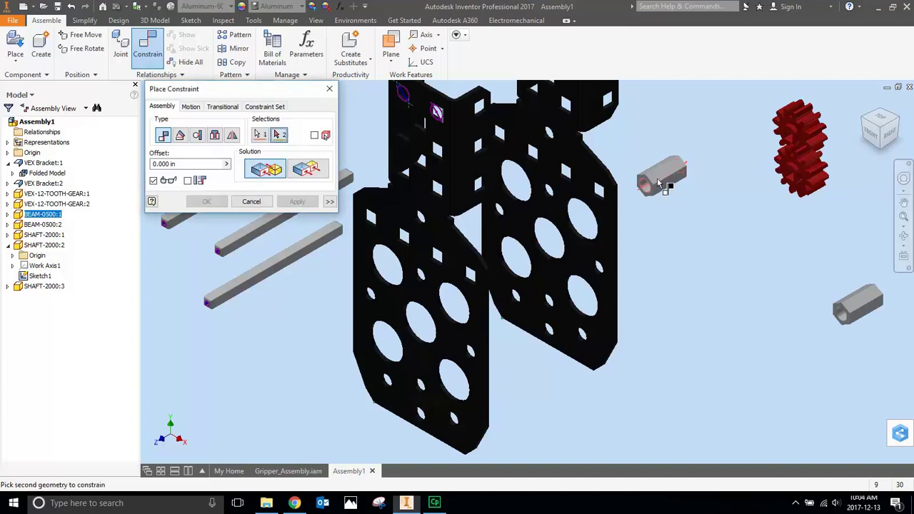
scroll(661, 185, down, 2)
scroll(622, 169, up, 6)
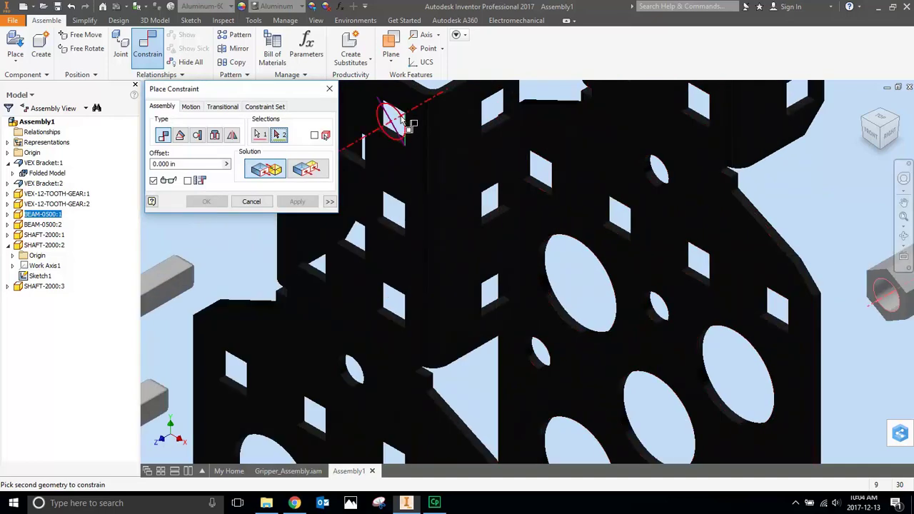
mouse_move(405, 121)
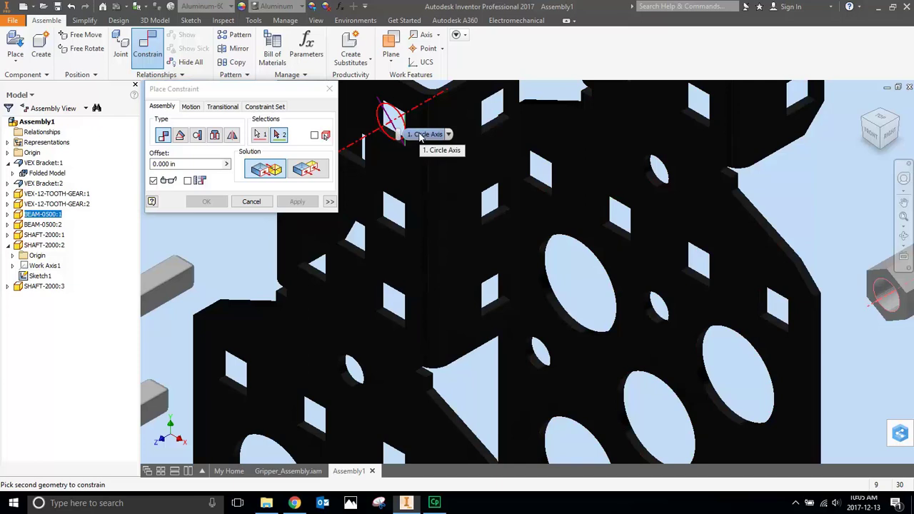
click(427, 134)
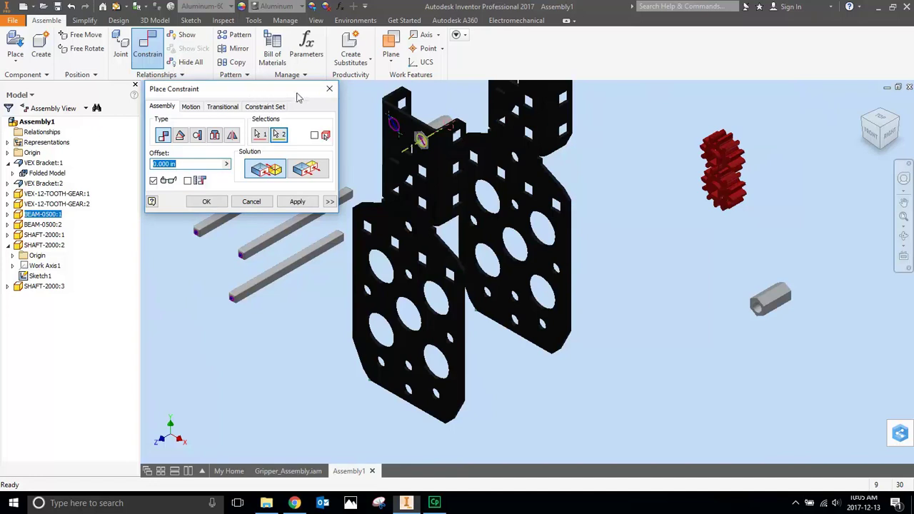
click(300, 203)
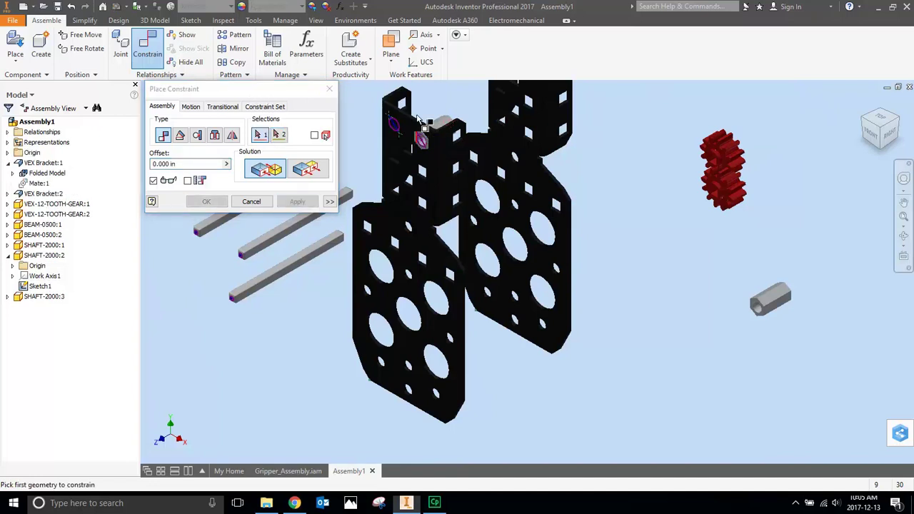
click(329, 89)
- Reposition VEX Bracket:1 and mate the upper bracket's hole to the standoff end
drag(461, 117, 391, 154)
scroll(520, 171, down, 3)
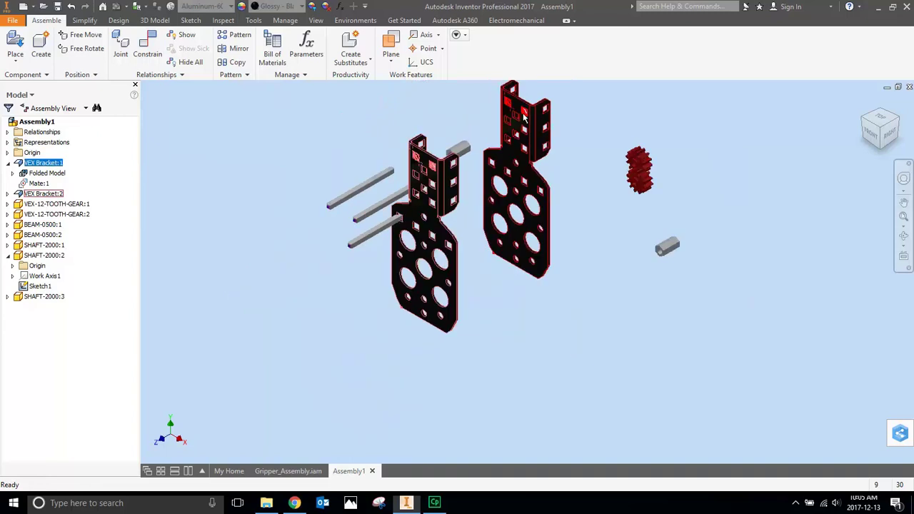
click(148, 50)
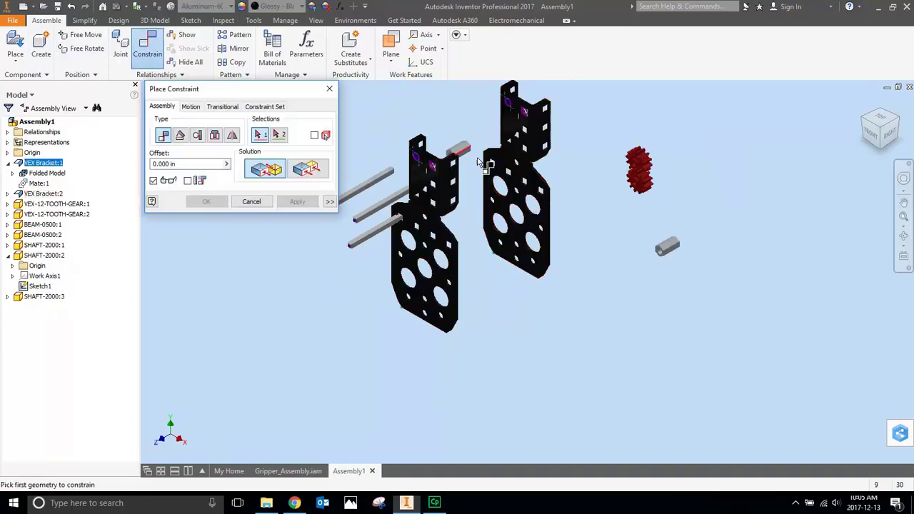
scroll(476, 157, up, 2)
scroll(493, 150, down, 4)
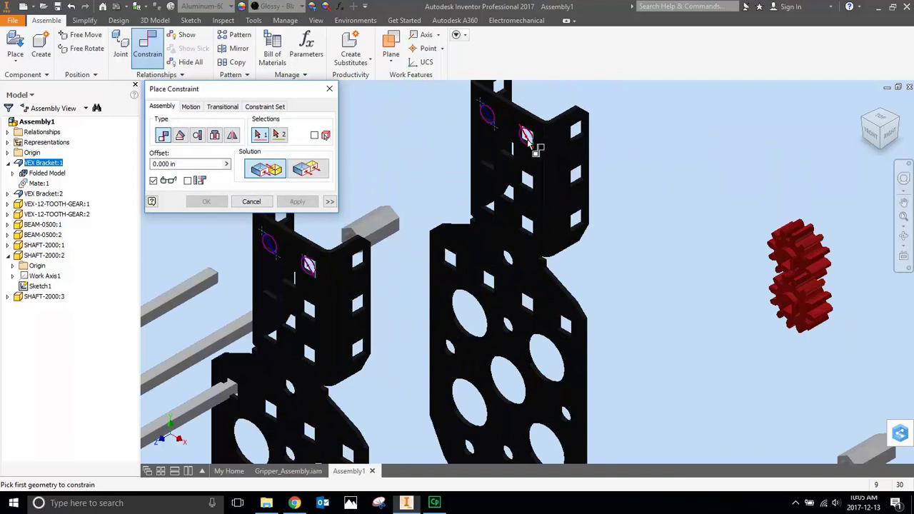
click(529, 147)
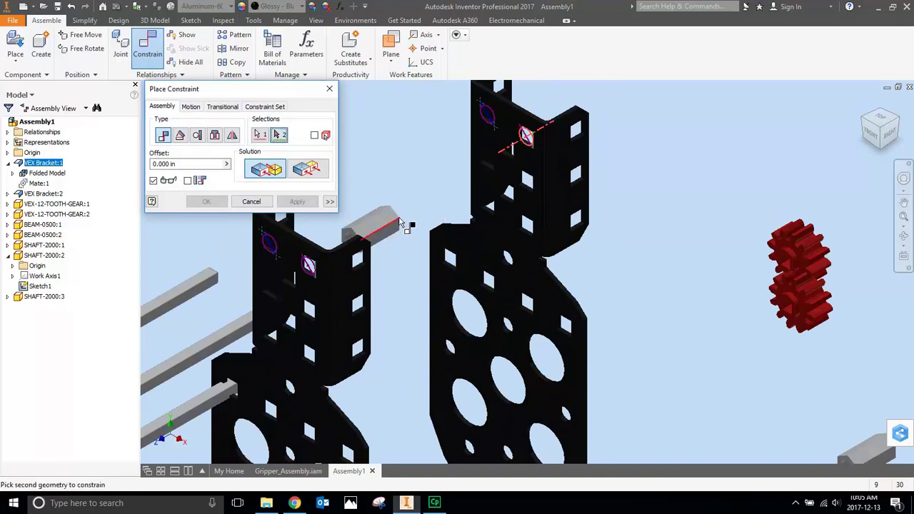
scroll(354, 235, down, 4)
click(351, 241)
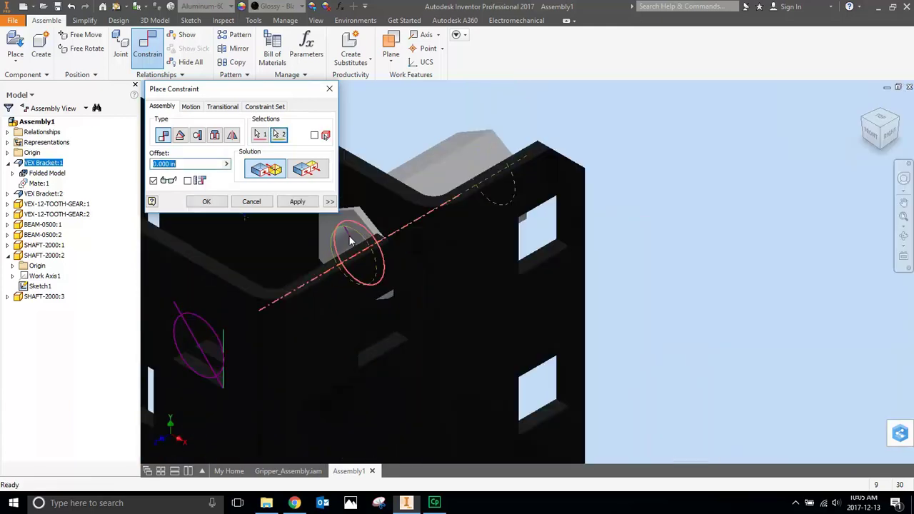
click(297, 202)
click(331, 90)
scroll(598, 160, up, 4)
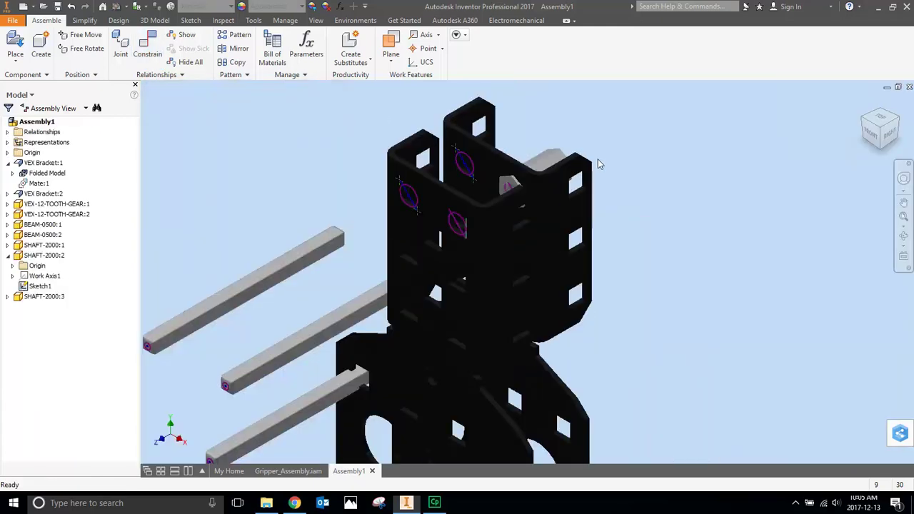
- Move VEX Bracket:2 right and down, then make it grounded
drag(514, 154, 550, 150)
drag(697, 98, 708, 159)
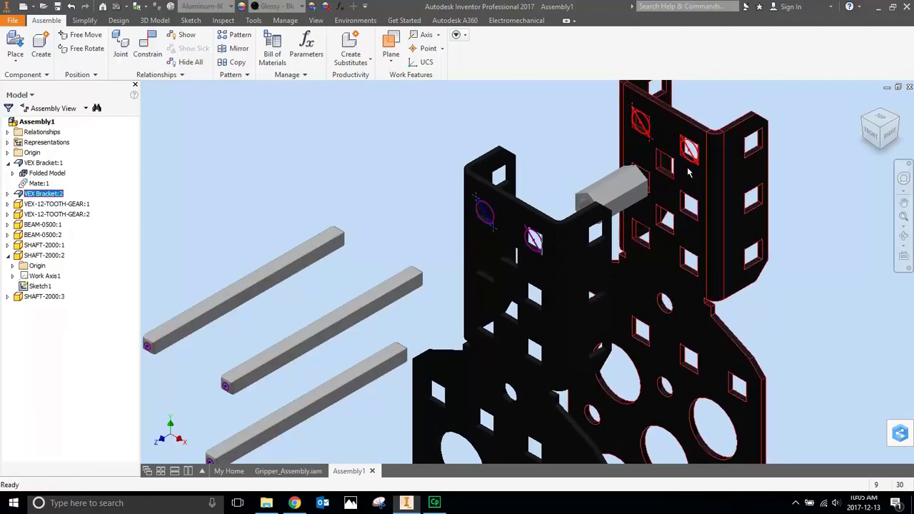
right_click(736, 169)
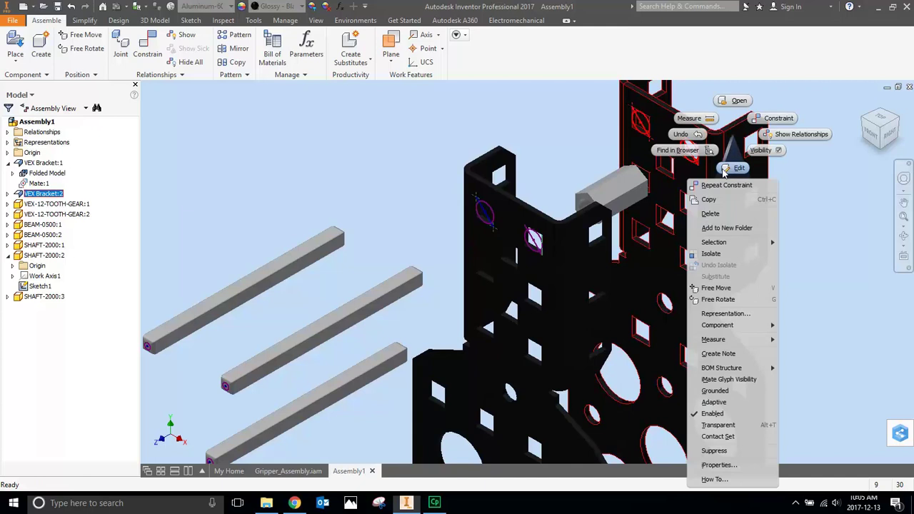
click(750, 390)
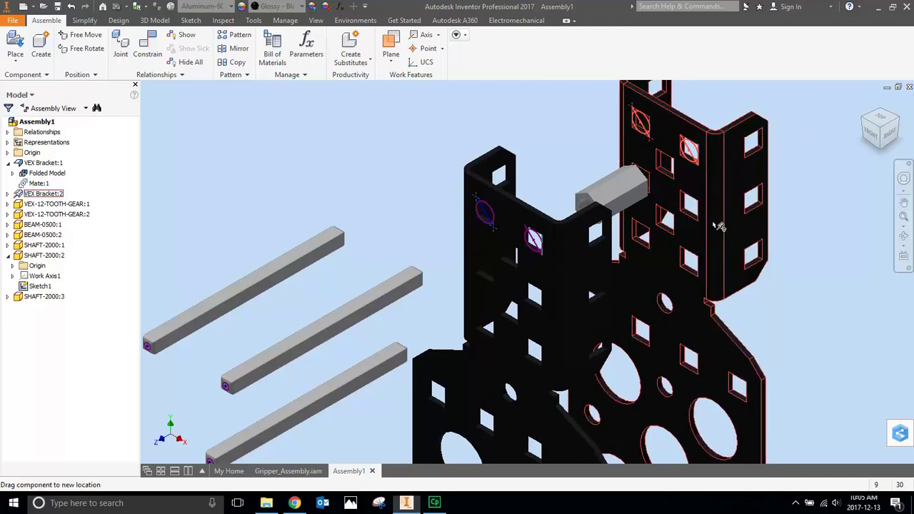
- Drag the hex standoff and the bracket so the standoff sits between both brackets
drag(622, 194, 643, 190)
drag(555, 231, 486, 272)
drag(607, 184, 422, 250)
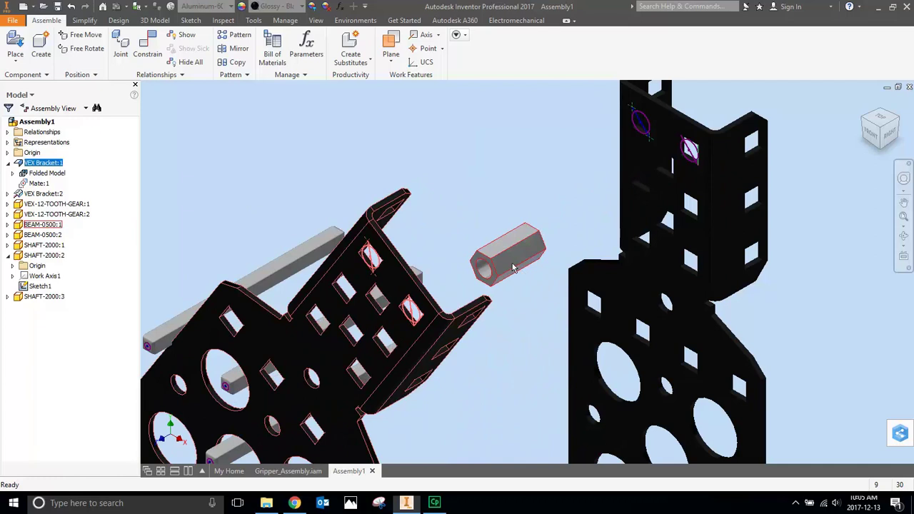
drag(513, 267, 527, 251)
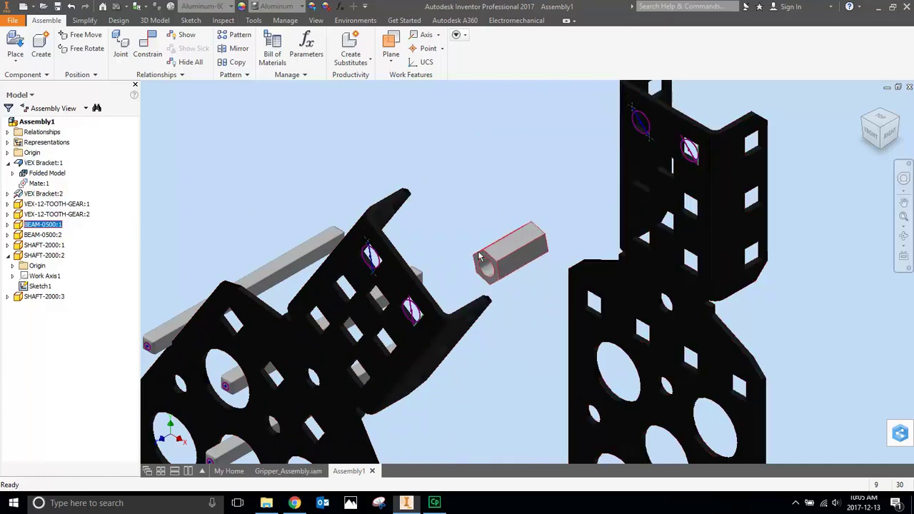
- Mate the hex standoff's end to the upright bracket's face
click(147, 45)
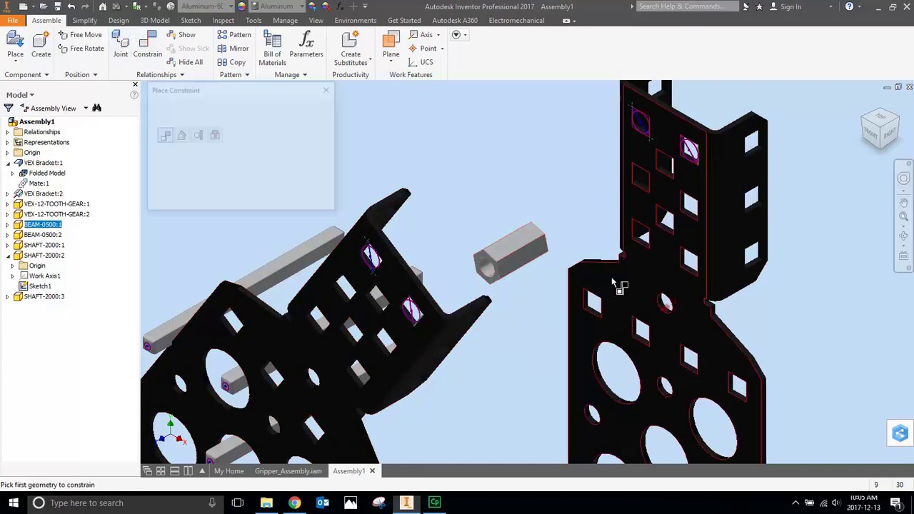
click(904, 242)
drag(643, 251, 473, 266)
key(Escape)
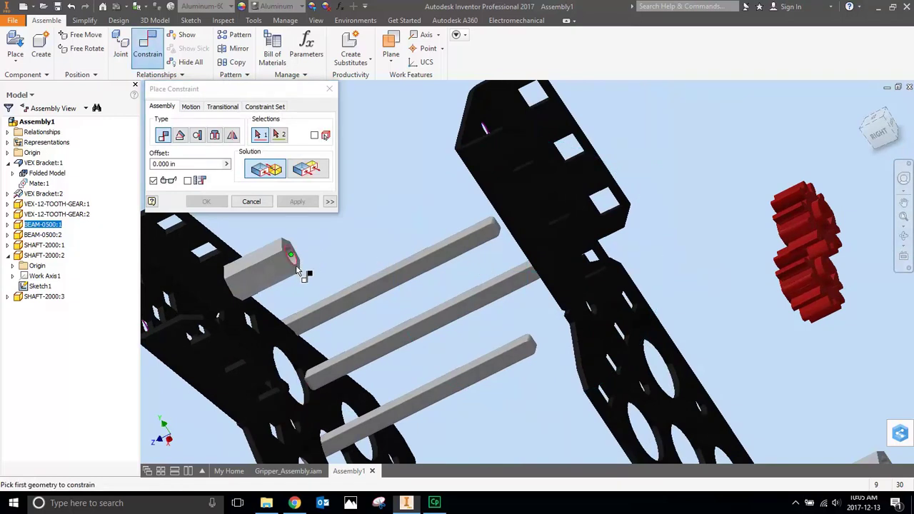
scroll(299, 264, down, 5)
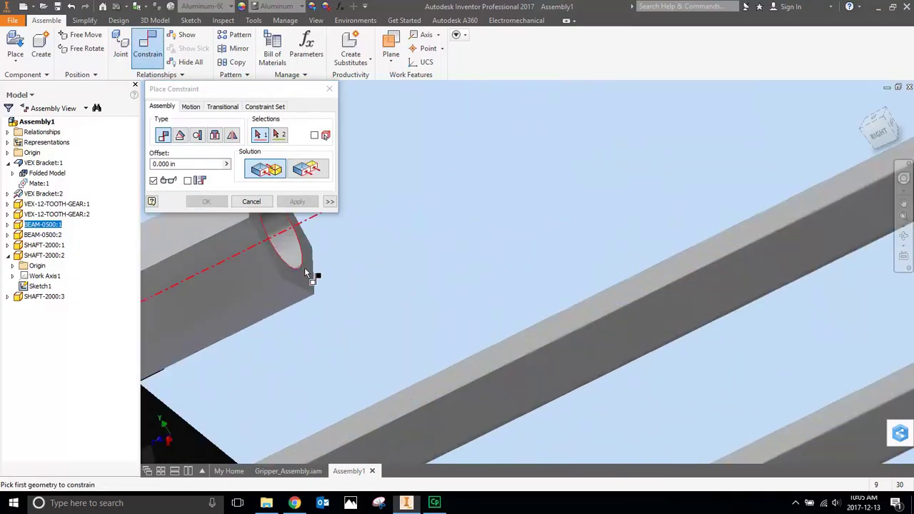
click(305, 280)
scroll(306, 279, up, 5)
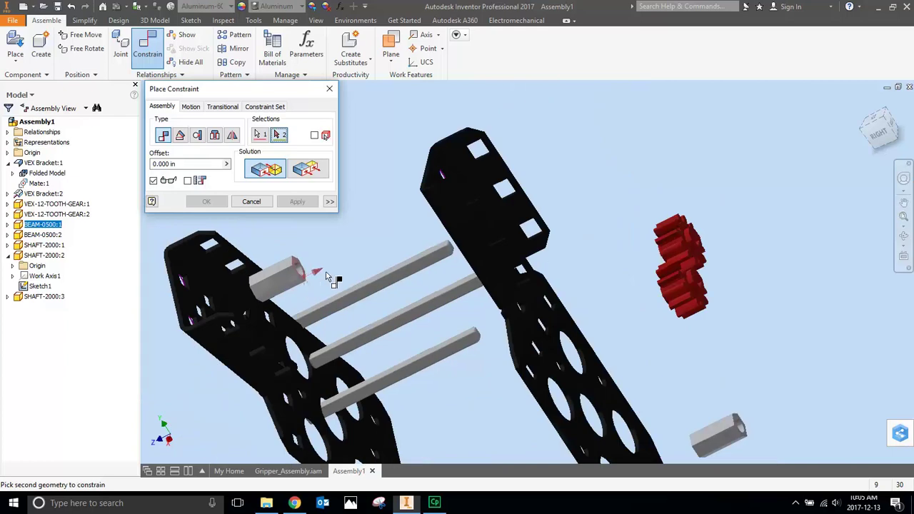
click(904, 240)
drag(645, 242, 558, 265)
key(Escape)
click(641, 194)
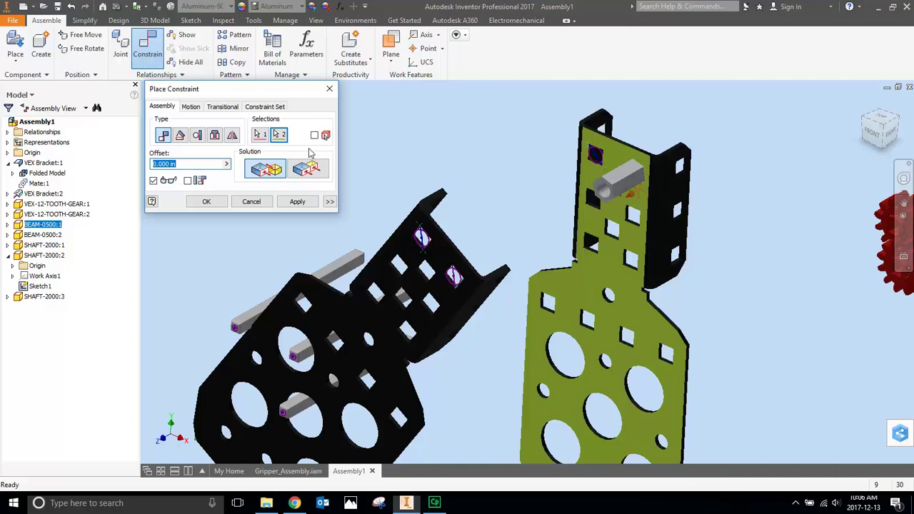
click(298, 203)
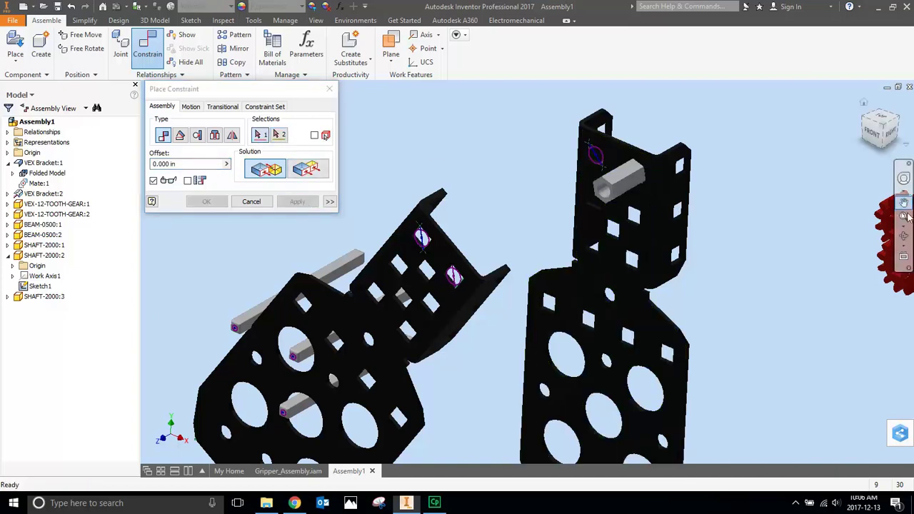
- Mate the angled bracket's face to the standoff's open end, adding Mate:4
click(904, 238)
drag(456, 240, 354, 245)
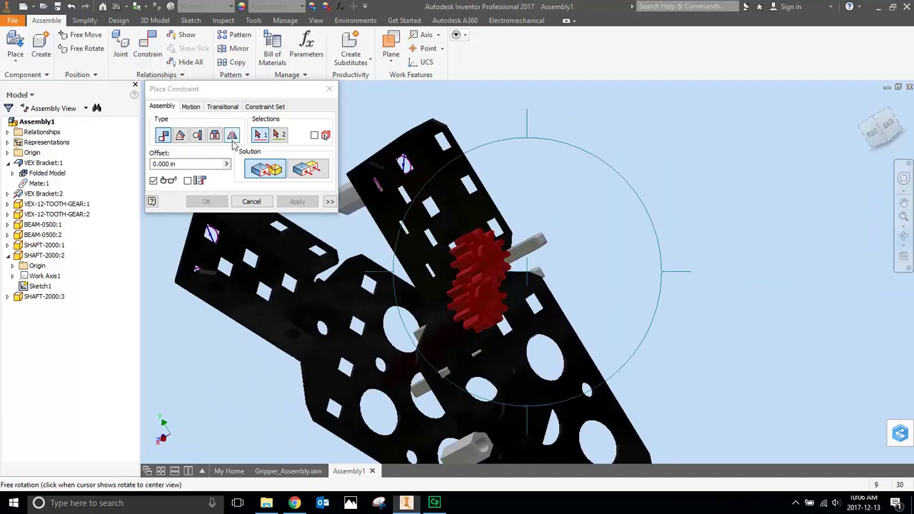
key(Escape)
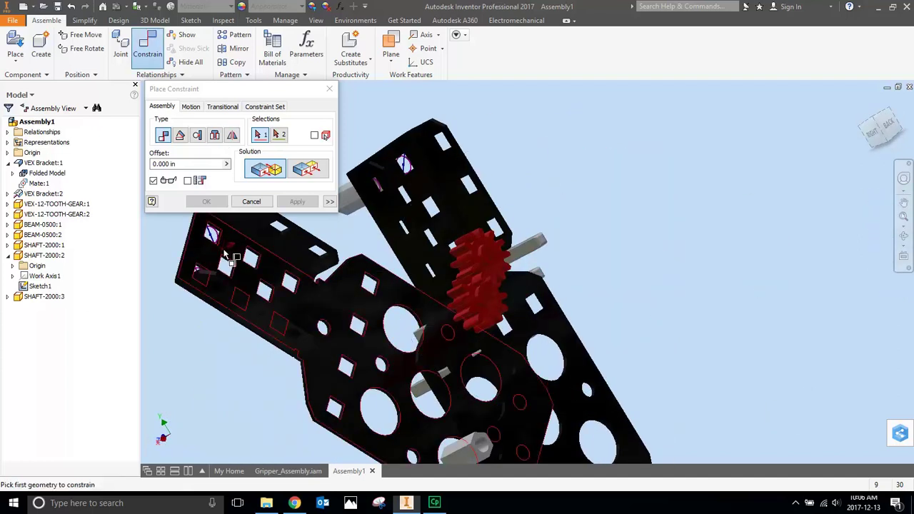
click(230, 257)
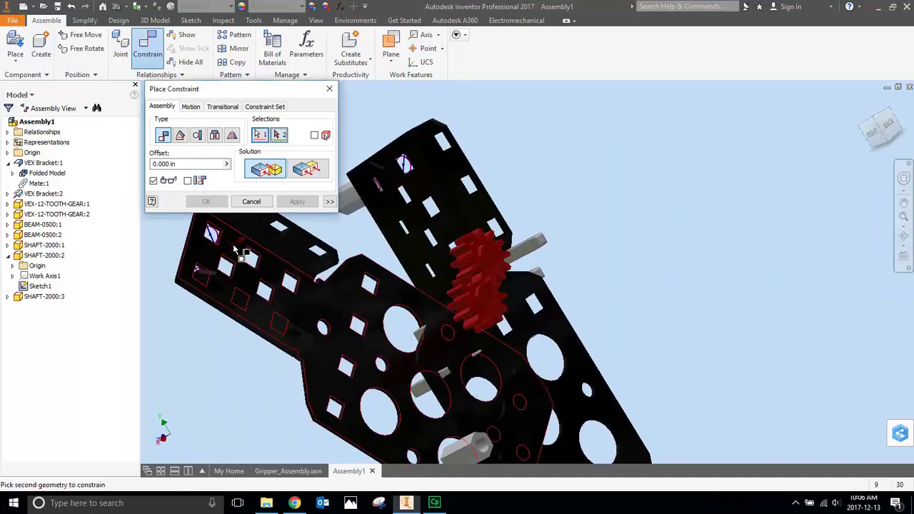
click(904, 238)
drag(714, 243, 622, 197)
key(Escape)
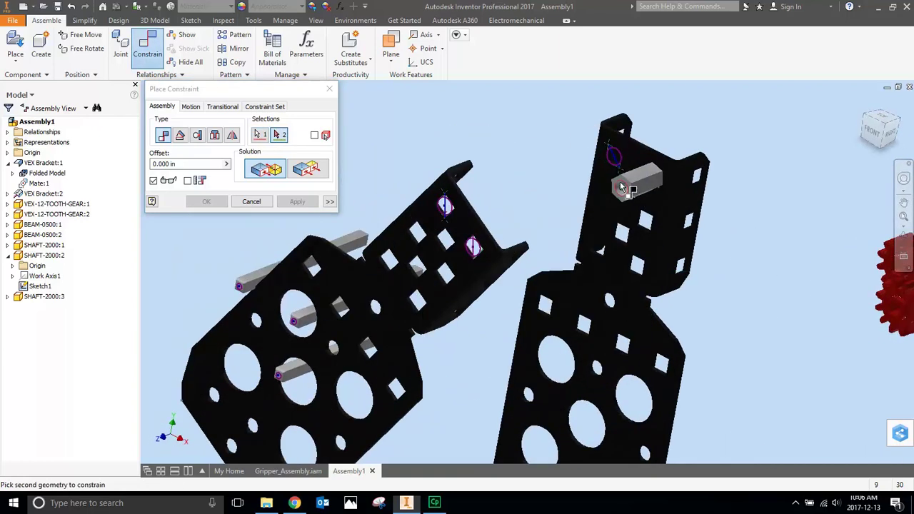
scroll(623, 183, up, 5)
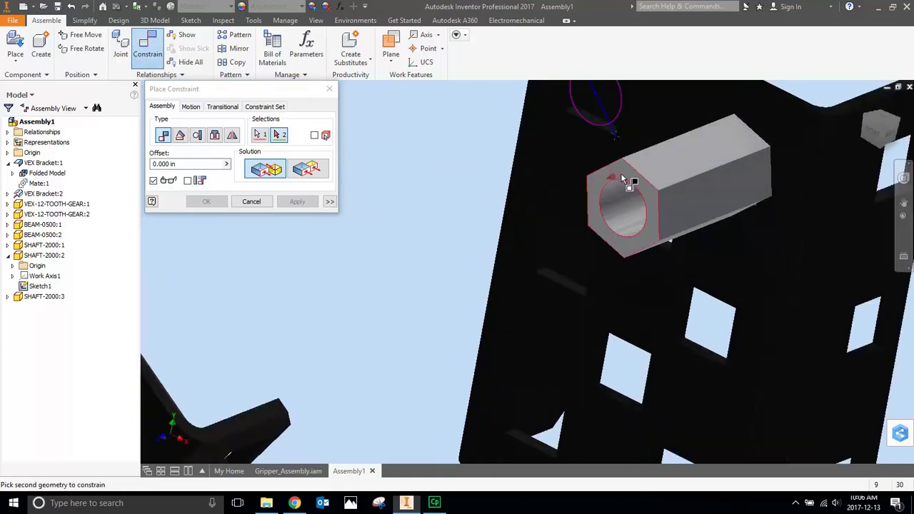
click(621, 173)
click(298, 203)
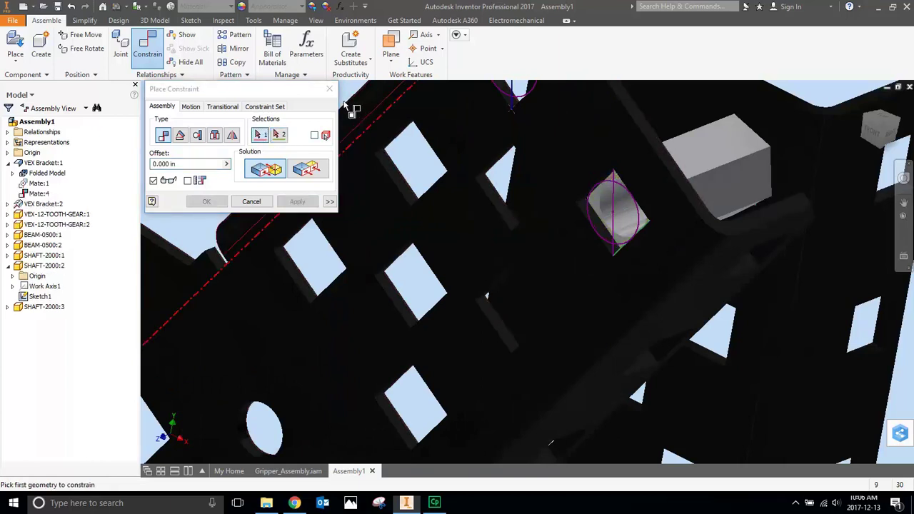
key(Escape)
scroll(691, 339, down, 5)
- Swing VEX Bracket:1 around its mates until it stands upright in line with VEX Bracket:2
drag(692, 339, 880, 382)
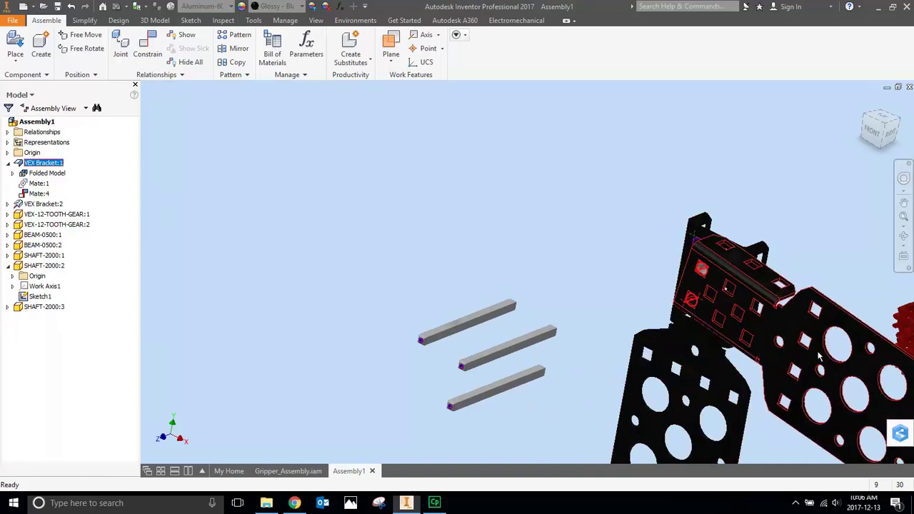
drag(818, 364, 668, 322)
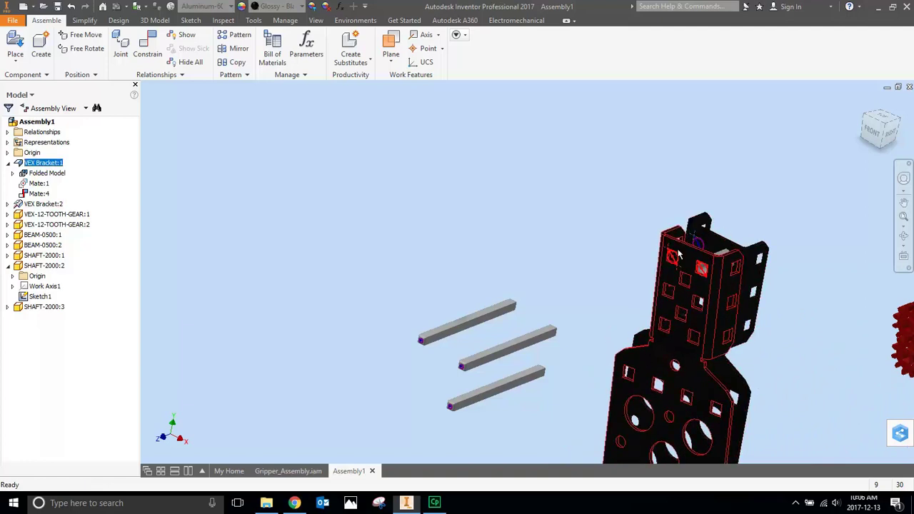
drag(725, 335, 723, 255)
scroll(742, 333, down, 3)
scroll(828, 328, up, 3)
drag(646, 310, 636, 336)
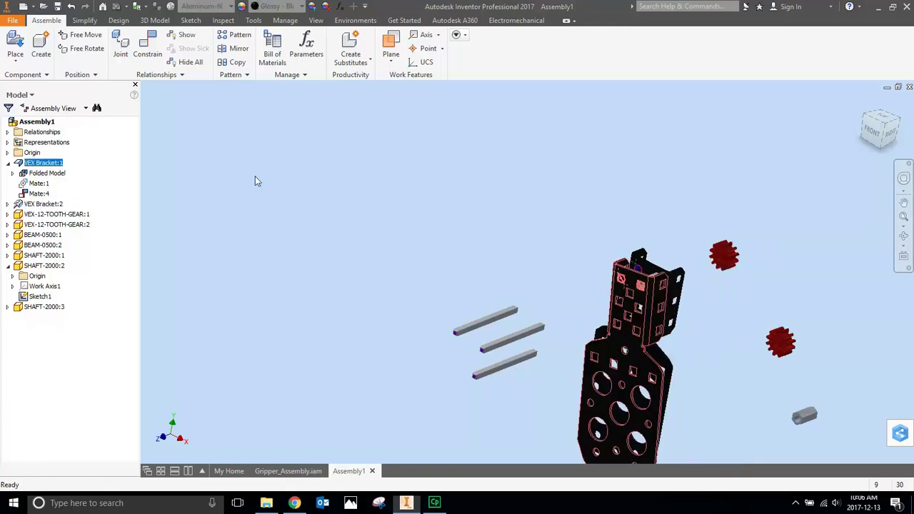
- Review the Motion constraint options, then close without adding a constraint
click(148, 54)
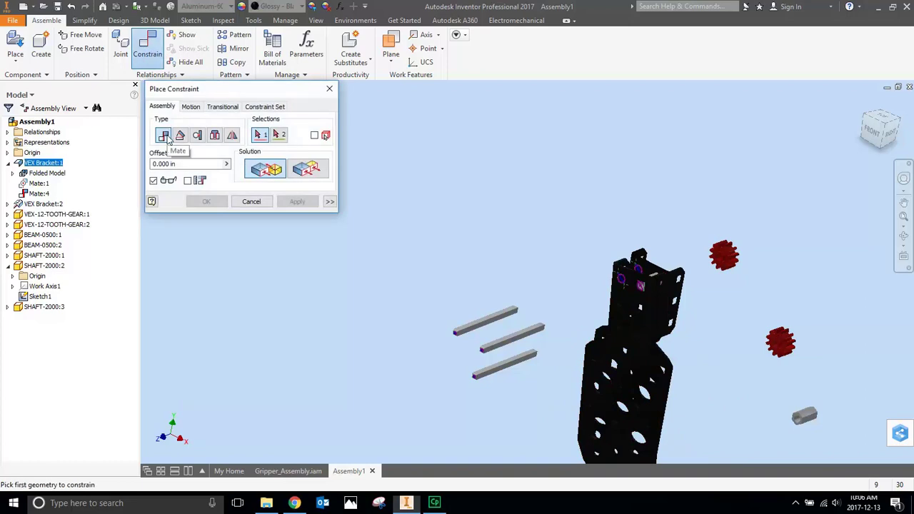
click(191, 109)
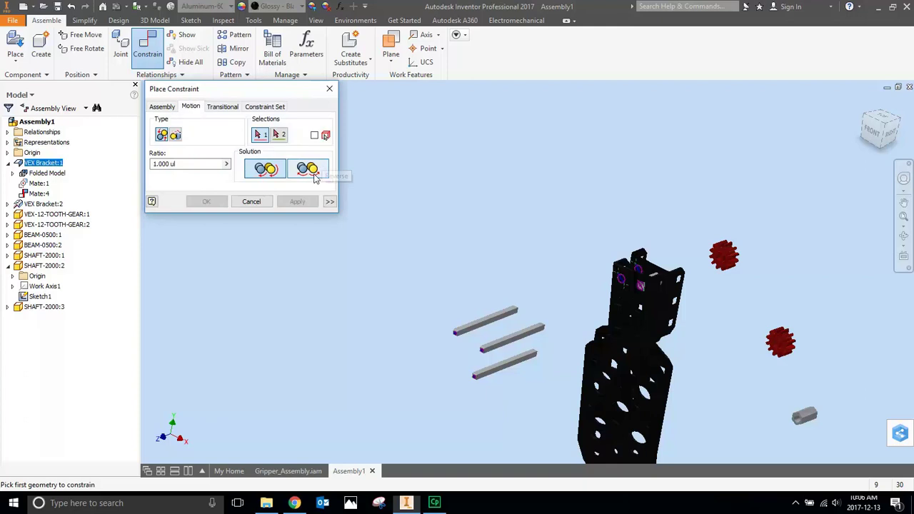
click(329, 89)
scroll(546, 258, up, 2)
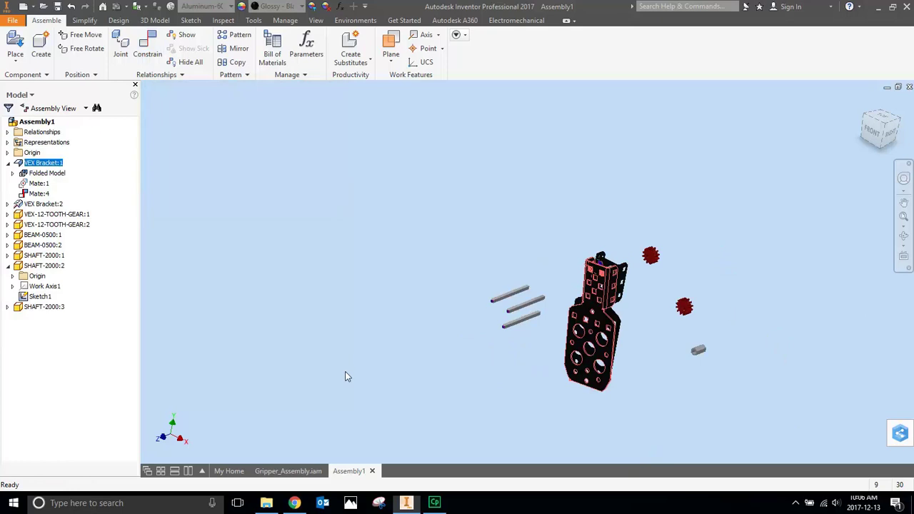
click(294, 503)
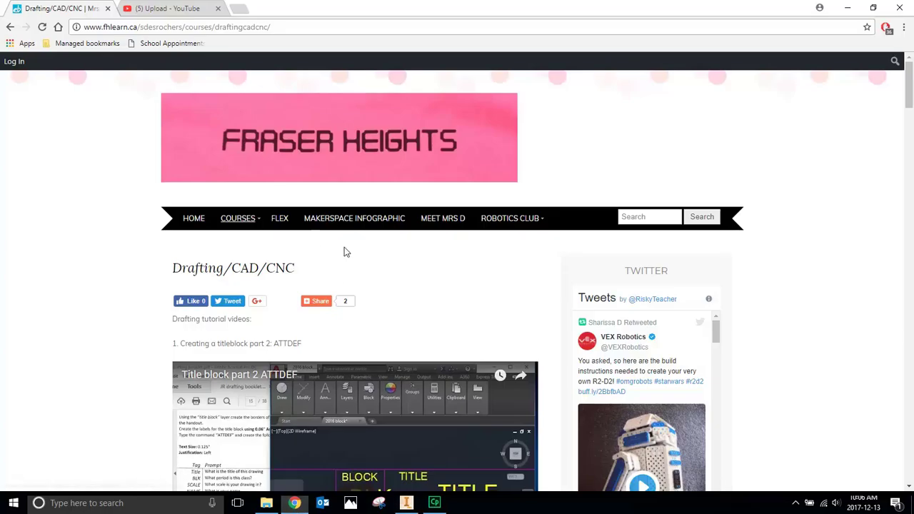
scroll(372, 293, down, 20)
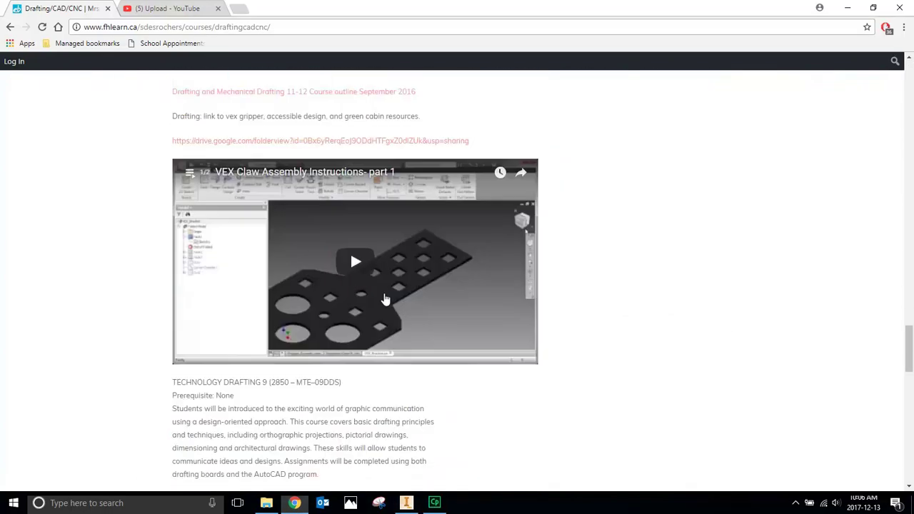
scroll(385, 299, down, 1)
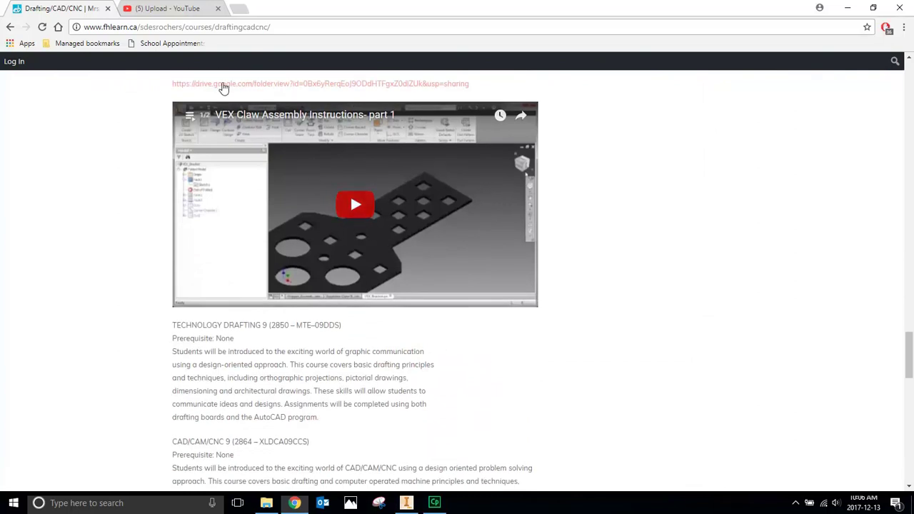
- Switch to Gripper_Assembly.iam and drag its lower claw jaw nearly closed against the upper jaw
click(410, 505)
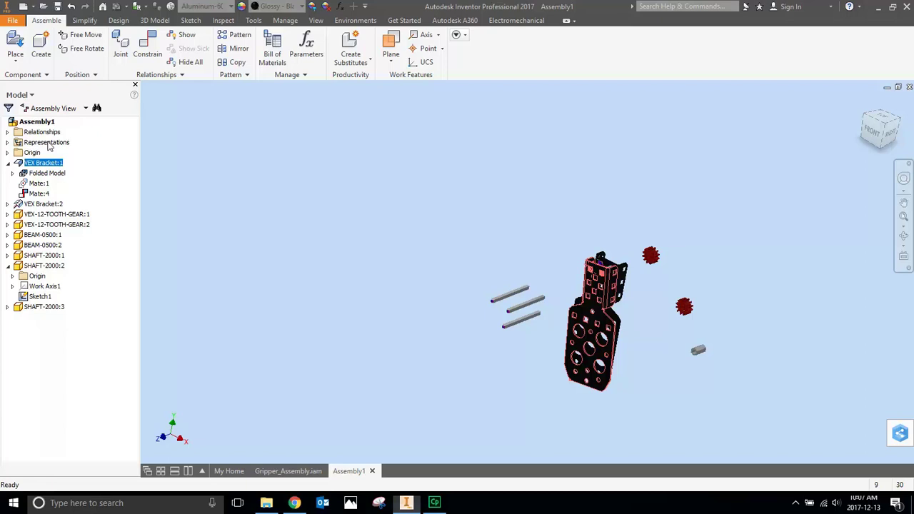
click(288, 472)
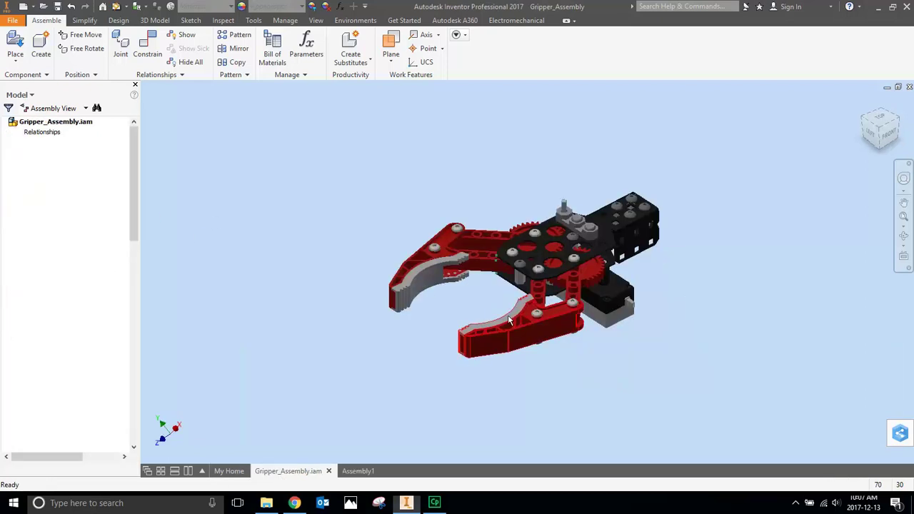
drag(508, 315, 475, 336)
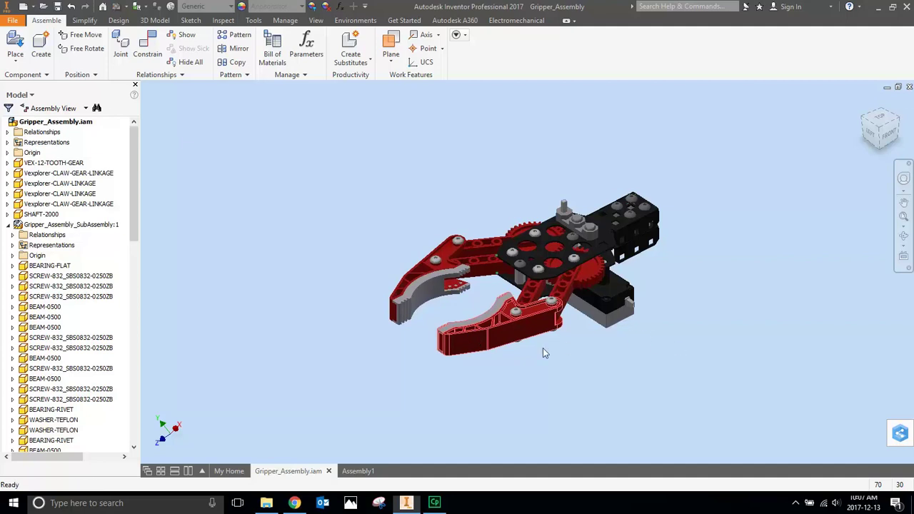
drag(512, 334, 475, 332)
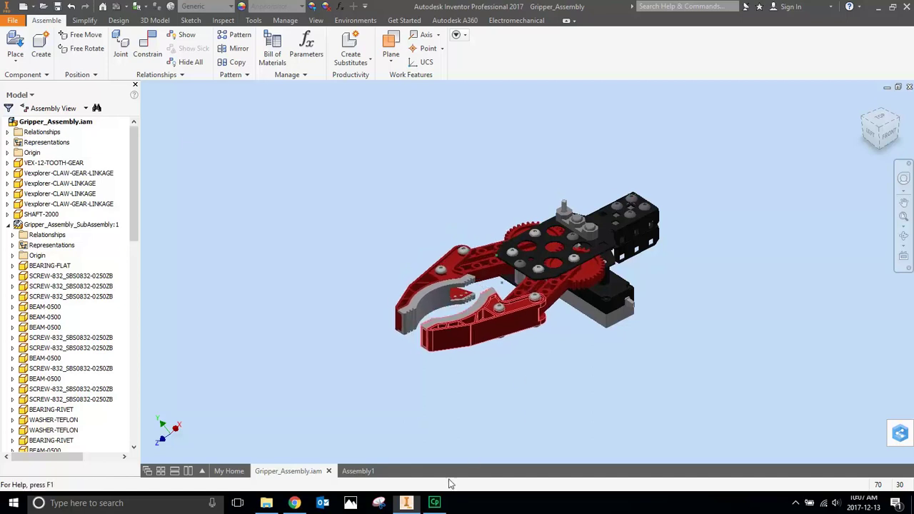